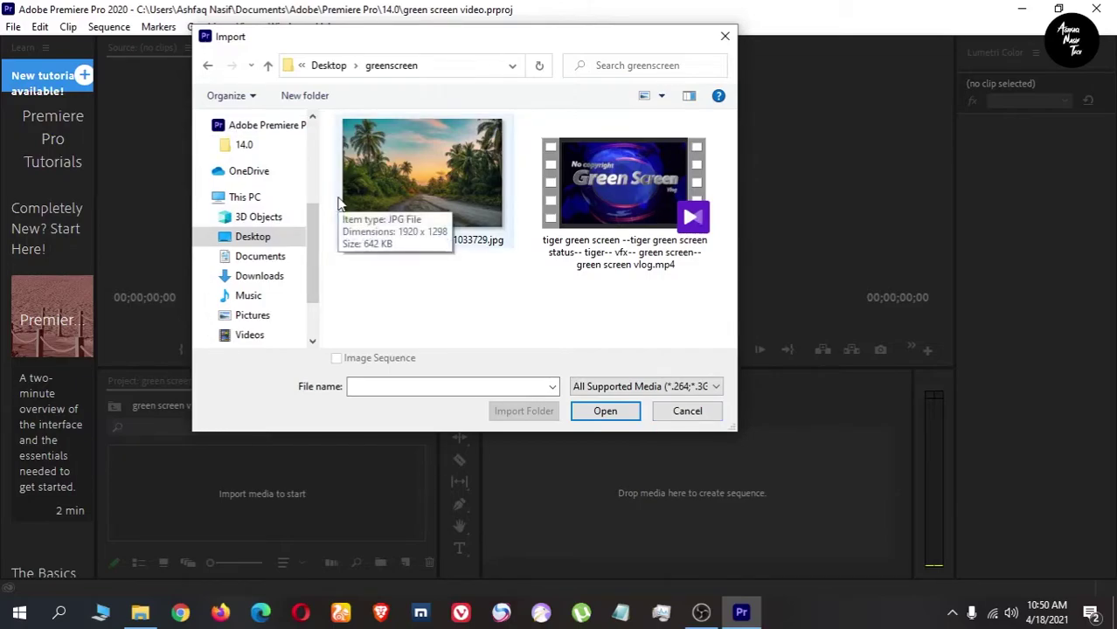
Import the image pexels-mohamed-sarim-1033729.jpg and place it in the empty timeline as a new sequence.
{"action": "left_click", "coordinate": [411, 221]}
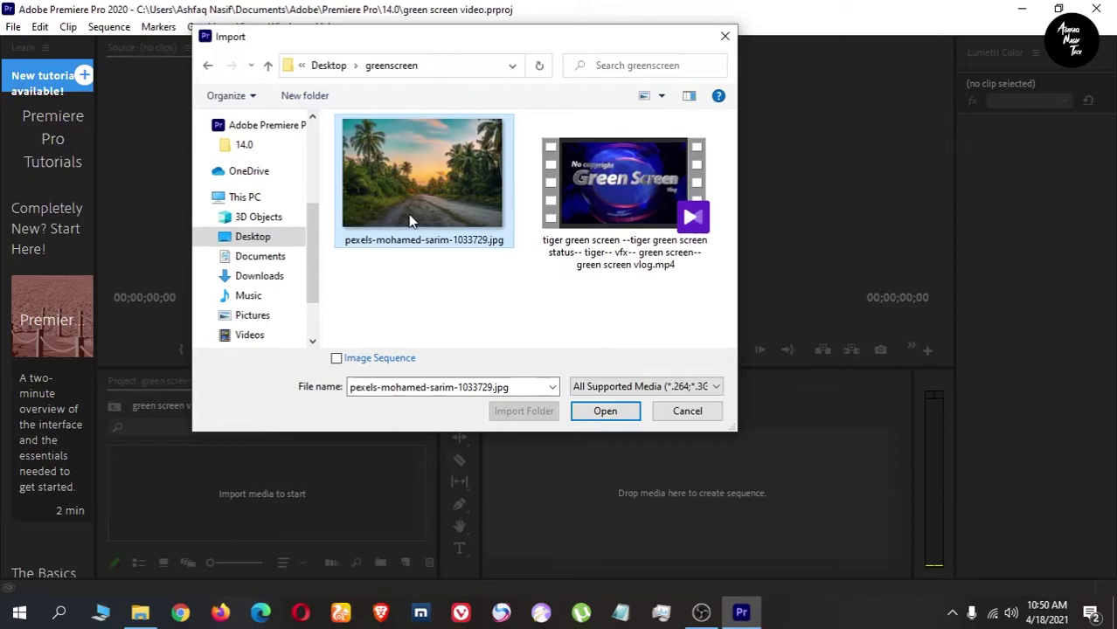
{"action": "left_click", "coordinate": [614, 417]}
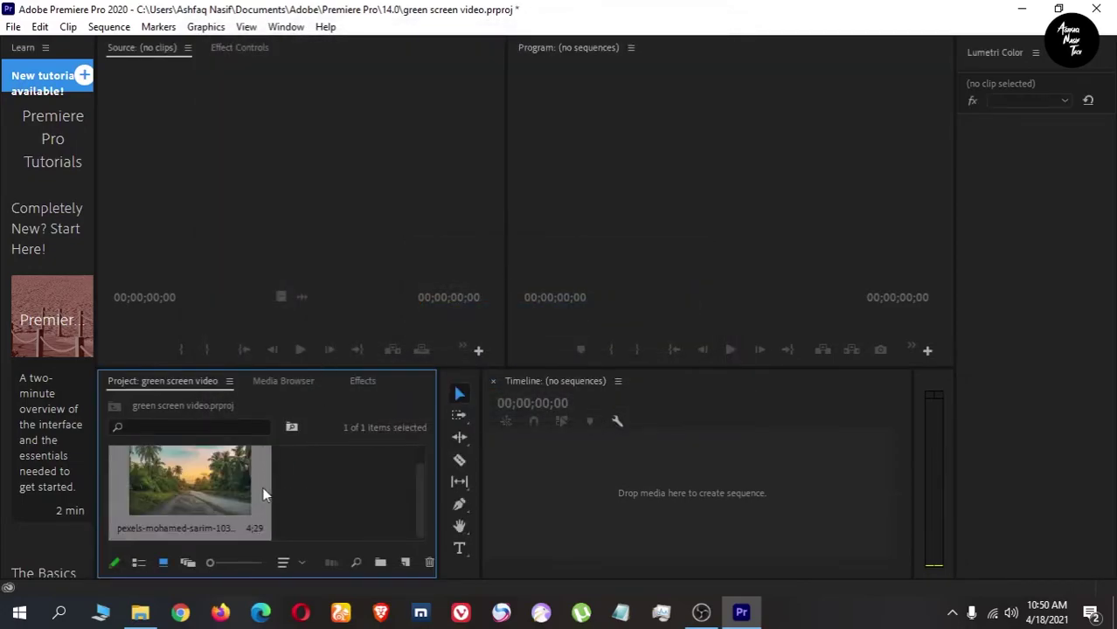
{"action": "left_click_drag", "start_coordinate": [182, 489], "coordinate": [690, 495]}
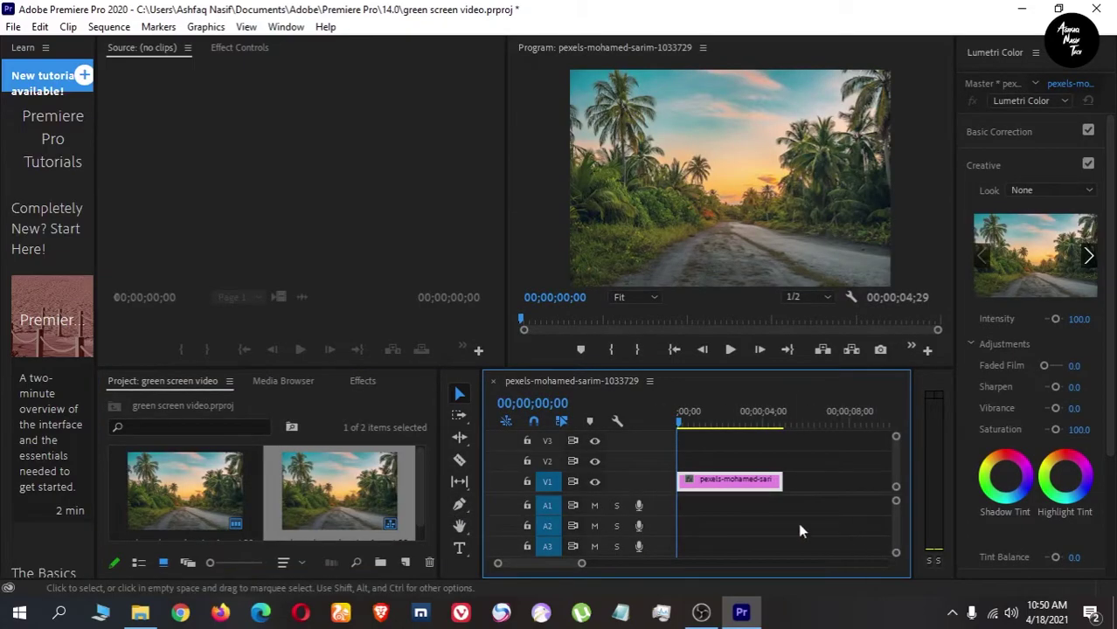
{"action": "left_click", "coordinate": [805, 527]}
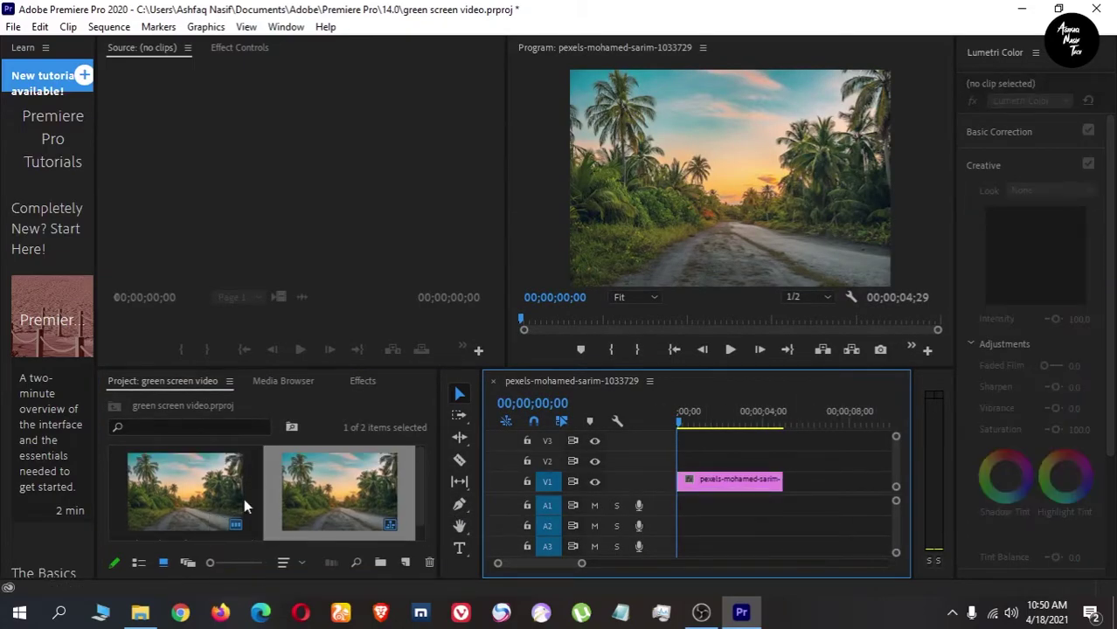
Import the tiger green screen MP4 and place it on track V2 at the sequence start, above the background image.
{"action": "double_click", "coordinate": [264, 446]}
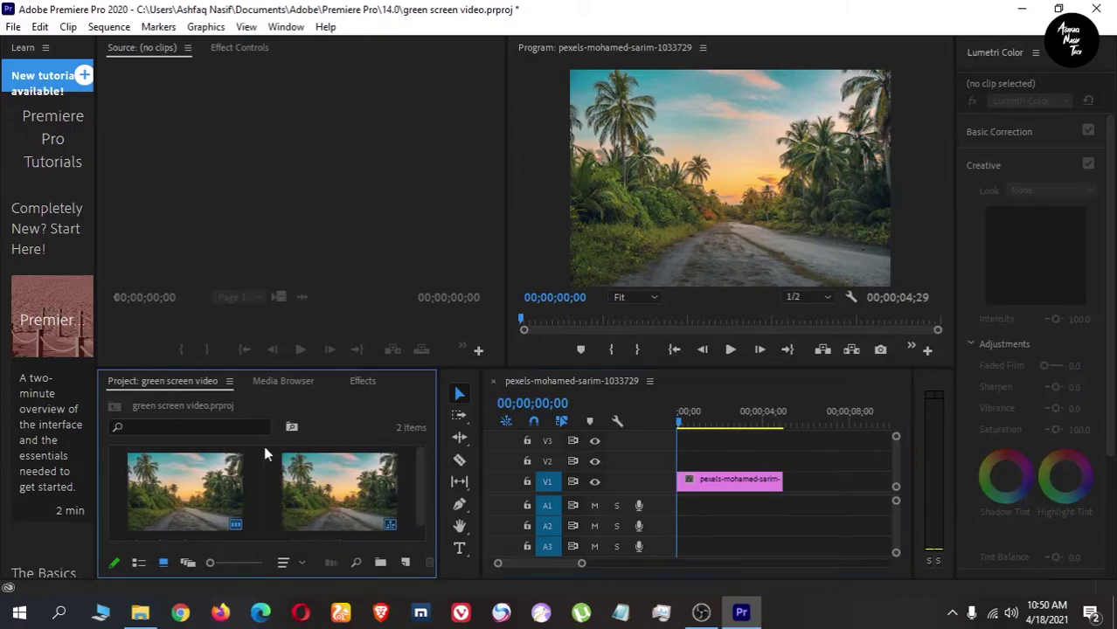
{"action": "double_click", "coordinate": [625, 234]}
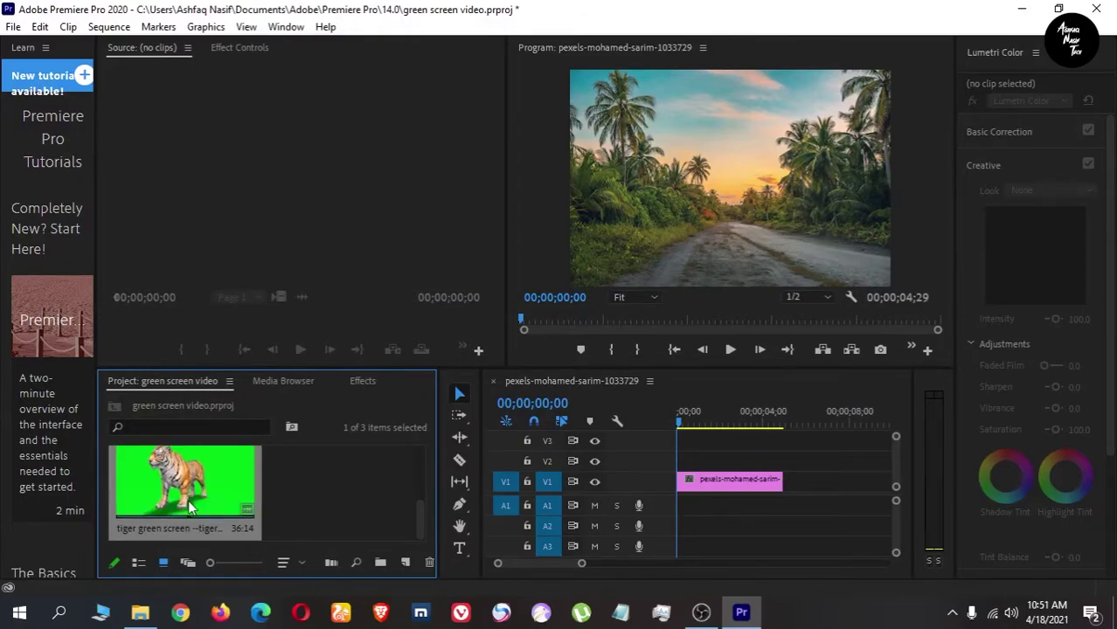
{"action": "left_click_drag", "start_coordinate": [190, 508], "coordinate": [688, 473]}
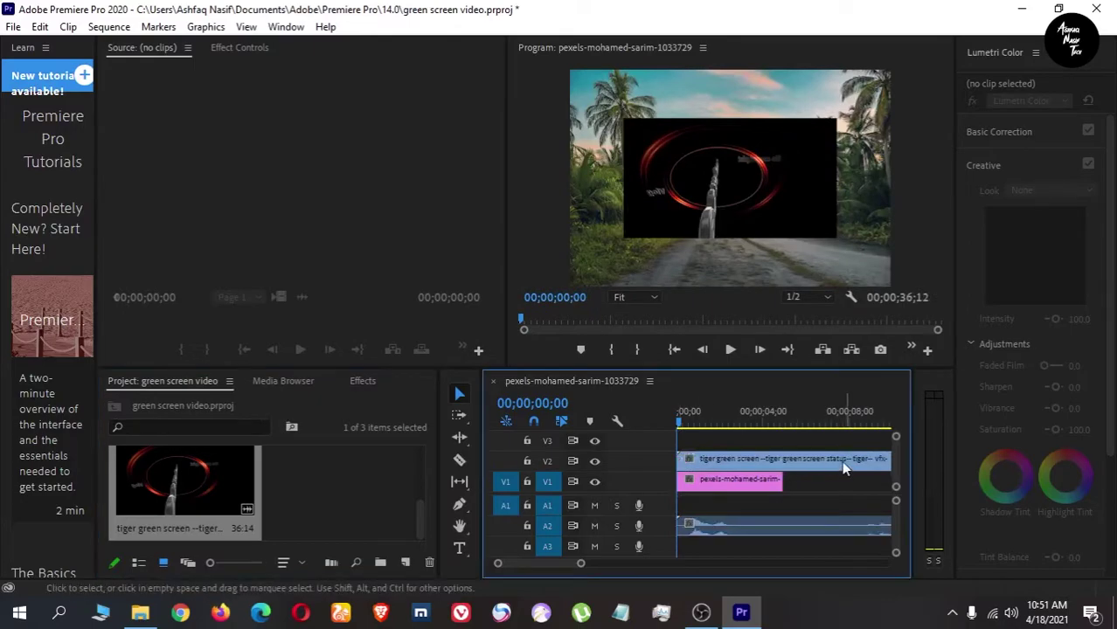
Unlink the tiger clip's audio from its video and delete the audio from track A2.
{"action": "right_click", "coordinate": [775, 465]}
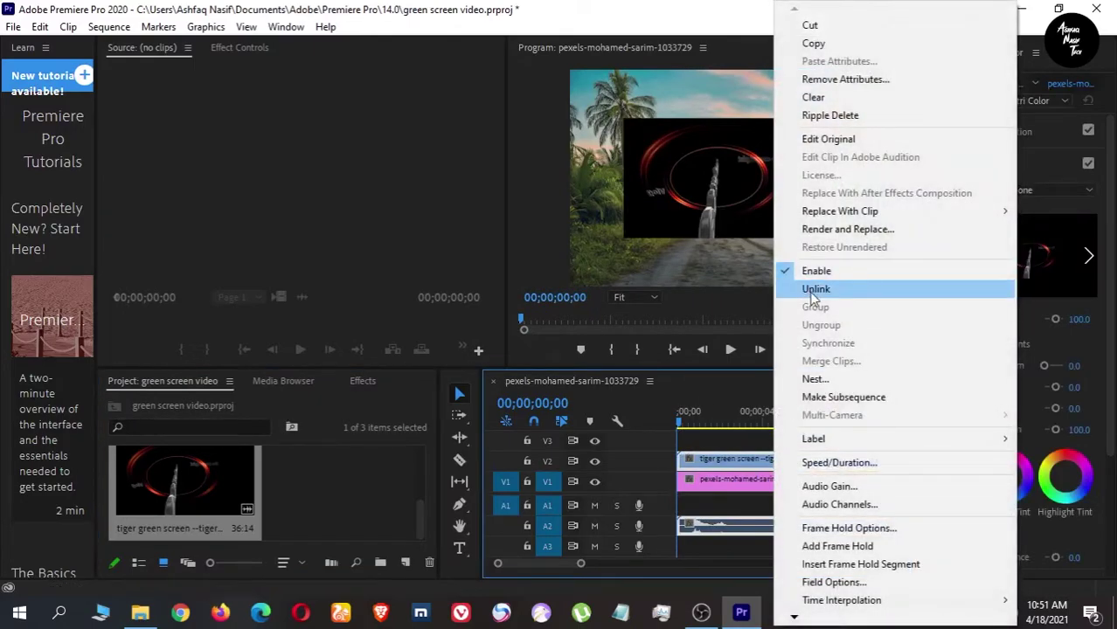
{"action": "left_click", "coordinate": [809, 288]}
{"action": "left_click", "coordinate": [733, 528]}
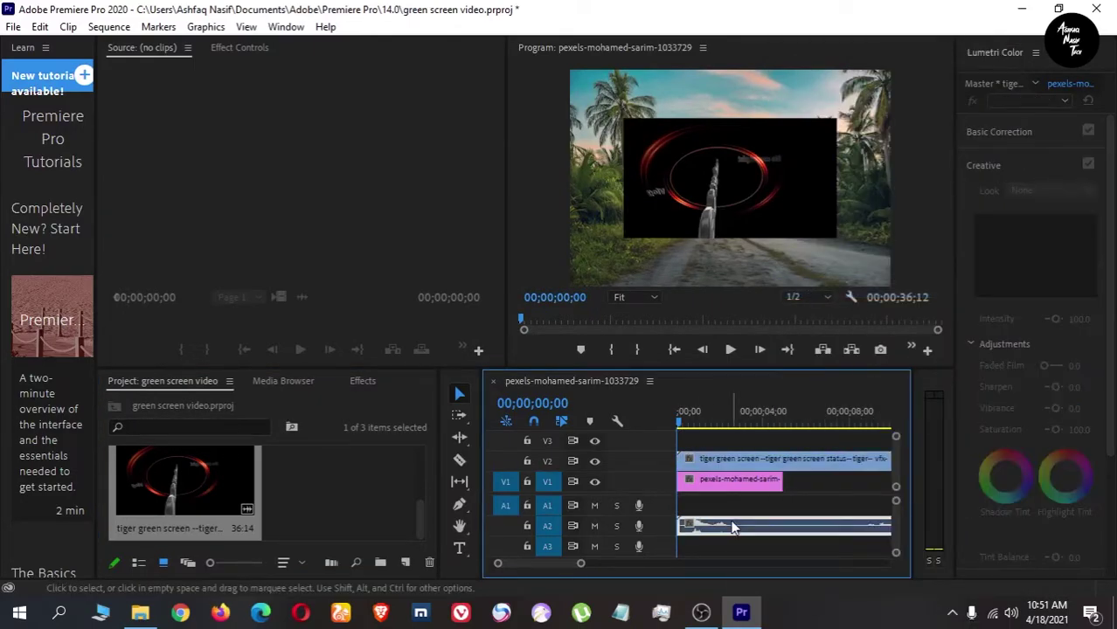
{"action": "key", "text": "Delete"}
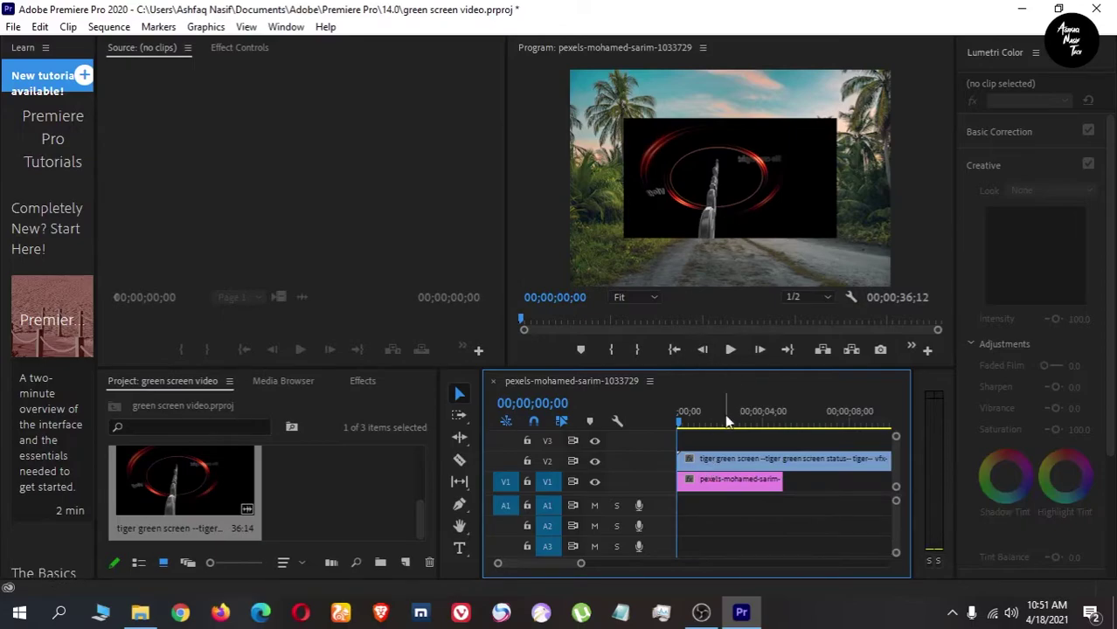
Cut the tiger clip at 00;00;08;26, where the tiger footage begins, and delete the intro part before the cut.
{"action": "left_click_drag", "start_coordinate": [686, 427], "coordinate": [856, 463]}
{"action": "scroll", "coordinate": [853, 472], "scroll_direction": "down", "scroll_amount": 2}
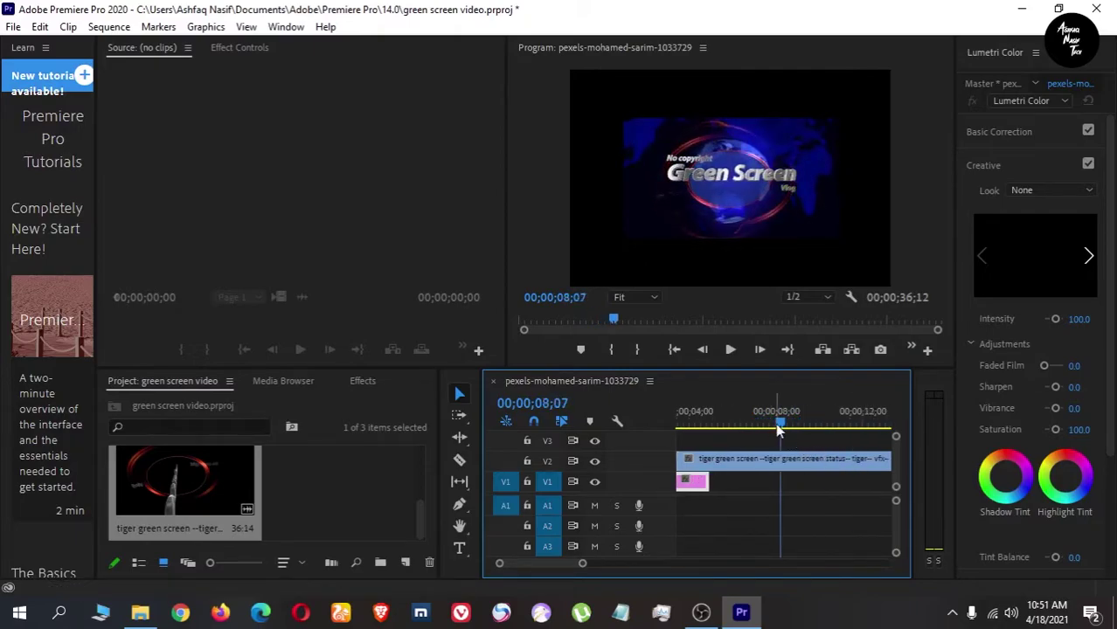
{"action": "left_click_drag", "start_coordinate": [780, 429], "coordinate": [792, 424]}
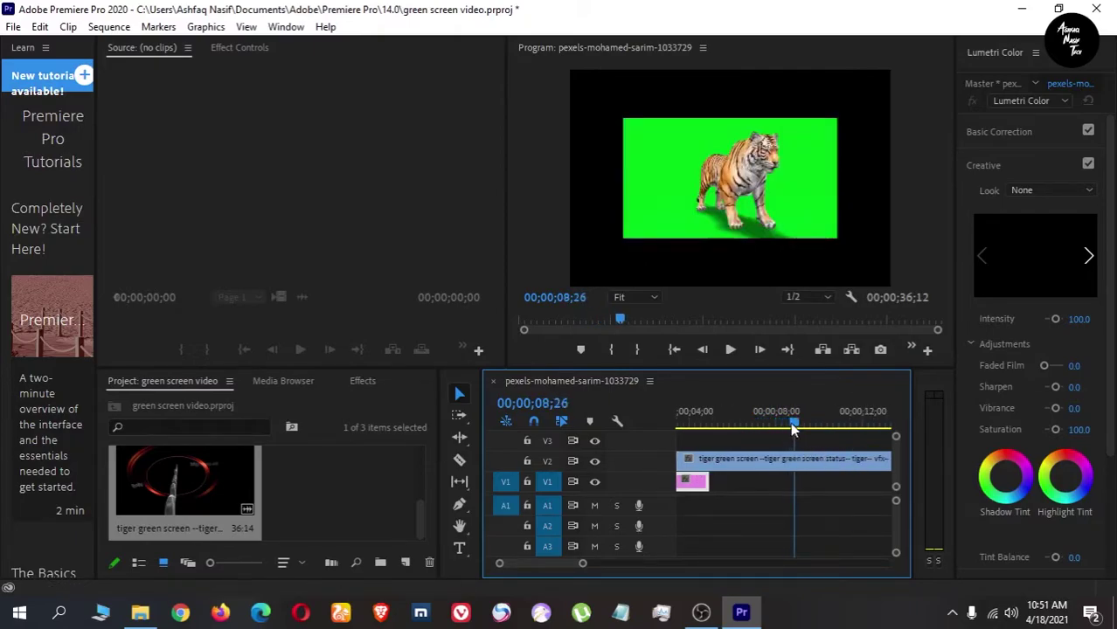
{"action": "left_click", "coordinate": [459, 459]}
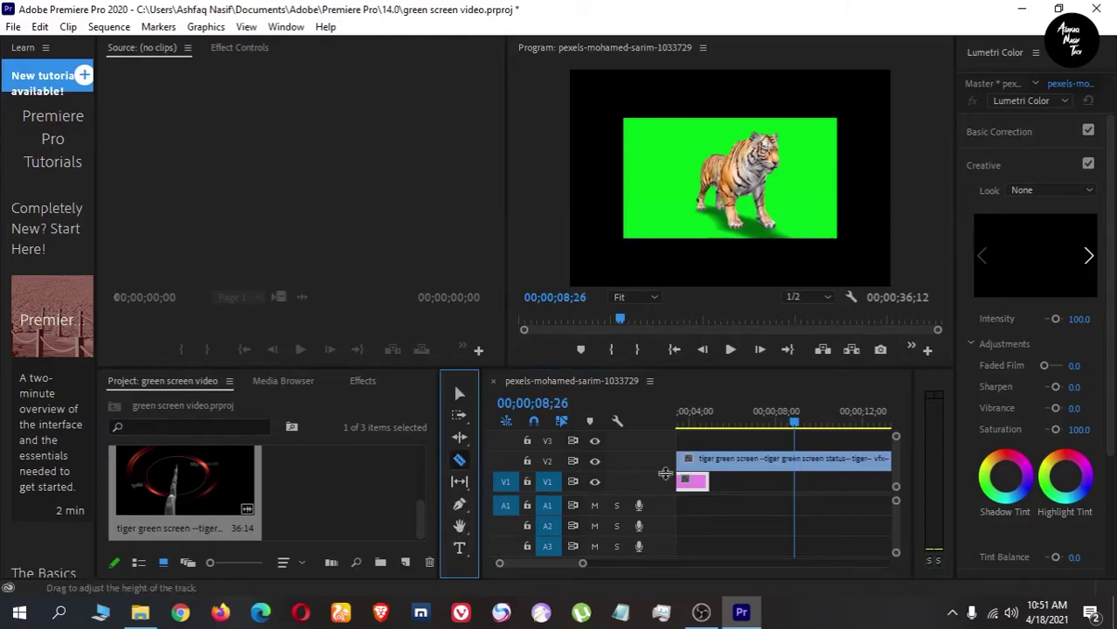
{"action": "left_click", "coordinate": [802, 459]}
{"action": "key", "text": "v"}
{"action": "left_click", "coordinate": [771, 460]}
{"action": "key", "text": "Delete"}
Move the remaining tiger clip to the start of the sequence on V2 and play it from the beginning.
{"action": "scroll", "coordinate": [506, 565], "scroll_direction": "up", "scroll_amount": 2}
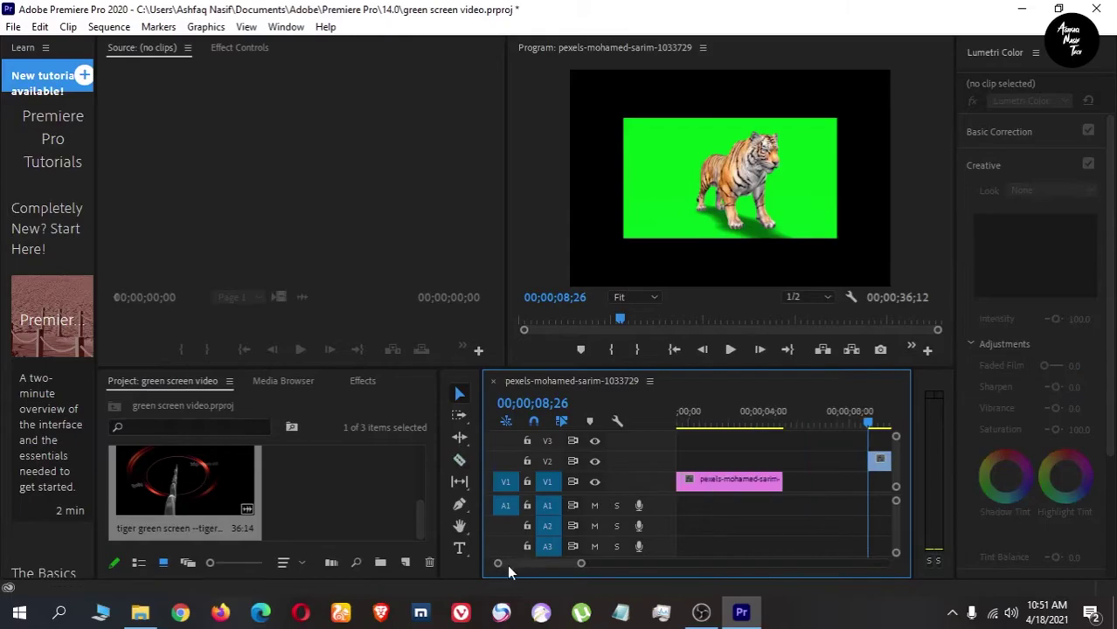
{"action": "key", "text": "minus"}
{"action": "left_click_drag", "start_coordinate": [817, 462], "coordinate": [706, 462]}
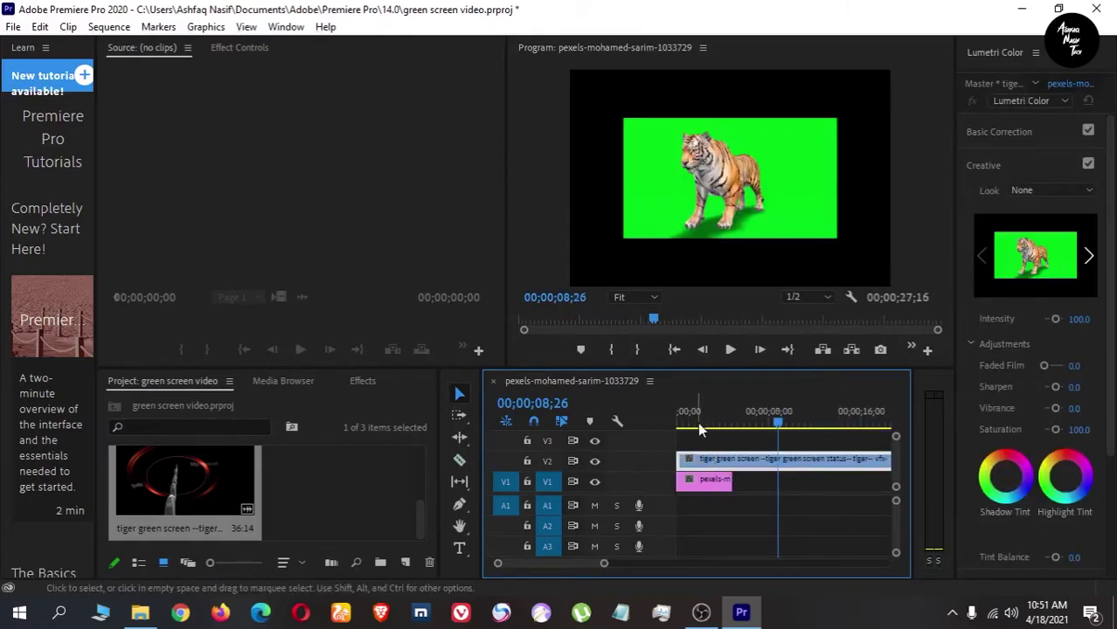
{"action": "left_click", "coordinate": [682, 418]}
{"action": "key", "text": "space"}
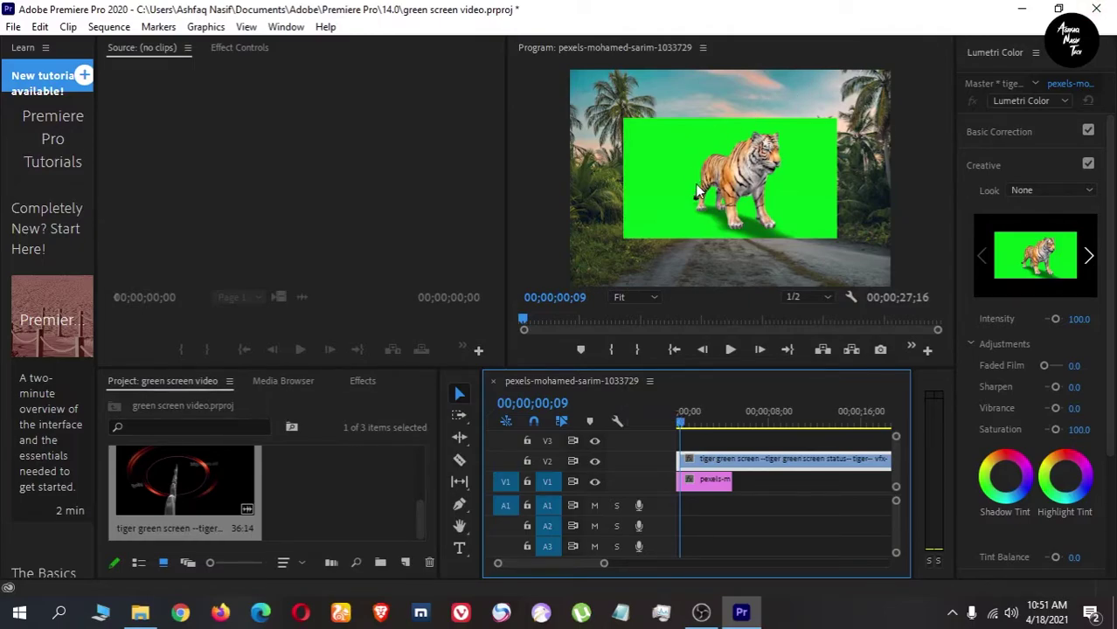
Scale the tiger clip down to about 77% and position it on the road at about 1136, 958.
{"action": "left_click", "coordinate": [759, 192]}
{"action": "left_click_drag", "start_coordinate": [808, 183], "coordinate": [811, 219]}
{"action": "left_click_drag", "start_coordinate": [844, 163], "coordinate": [827, 176]}
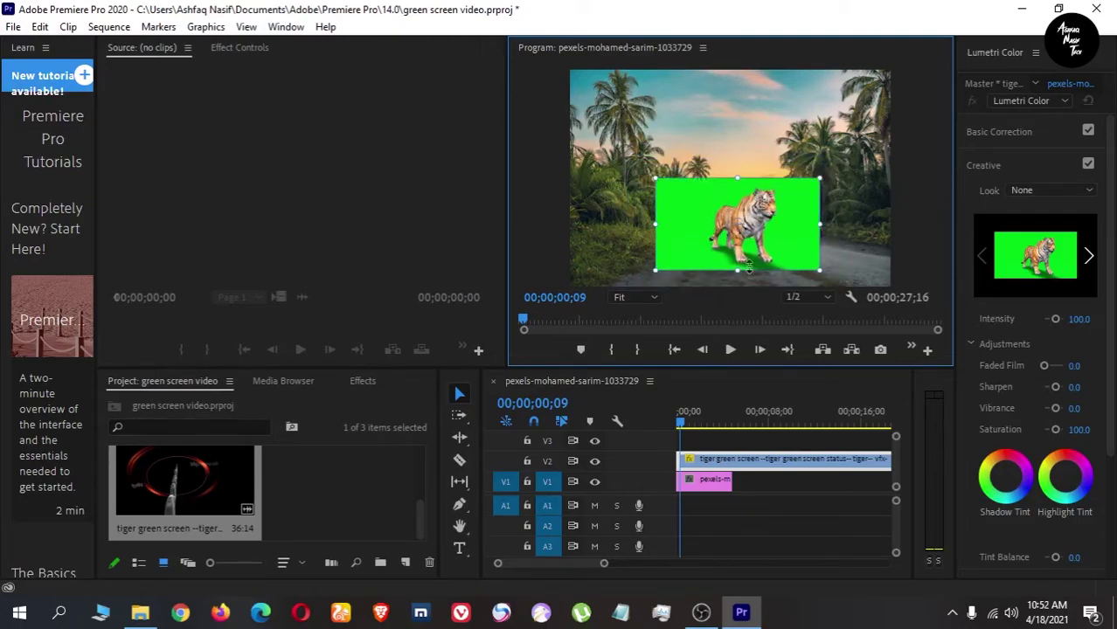
{"action": "left_click_drag", "start_coordinate": [757, 231], "coordinate": [781, 242]}
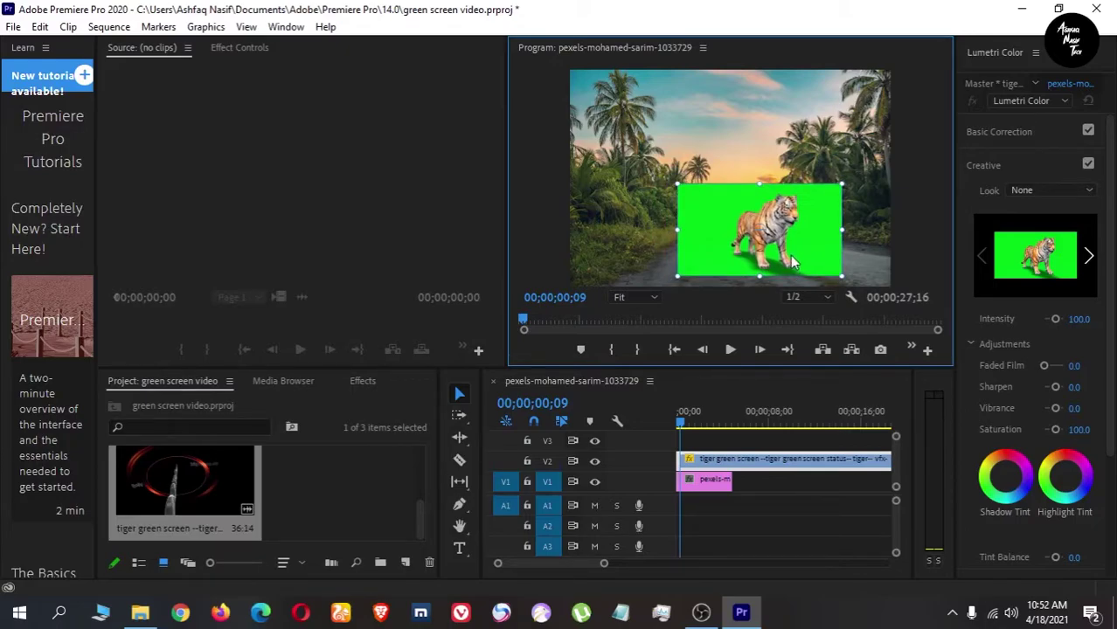
{"action": "key", "text": "z"}
{"action": "key", "text": "Left"}
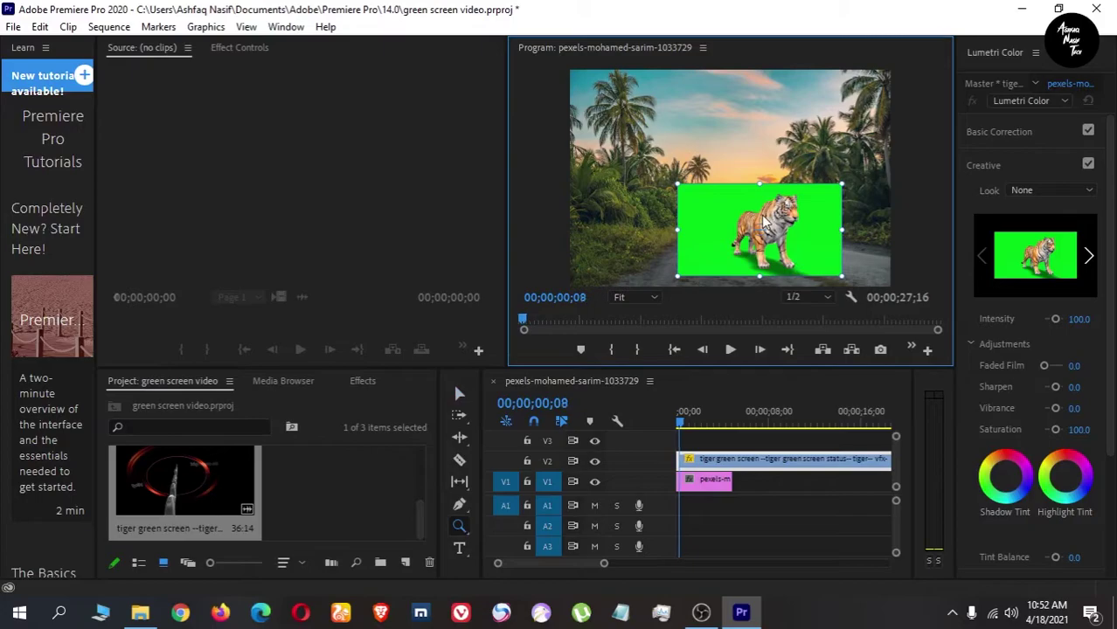
{"action": "left_click", "coordinate": [676, 202]}
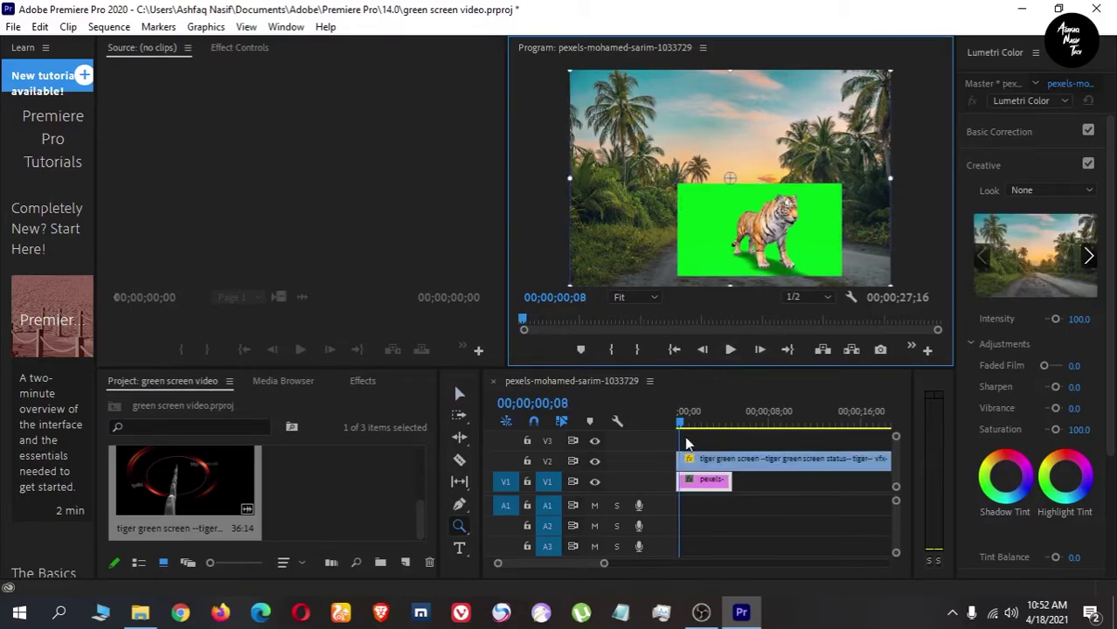
{"action": "key", "text": "v"}
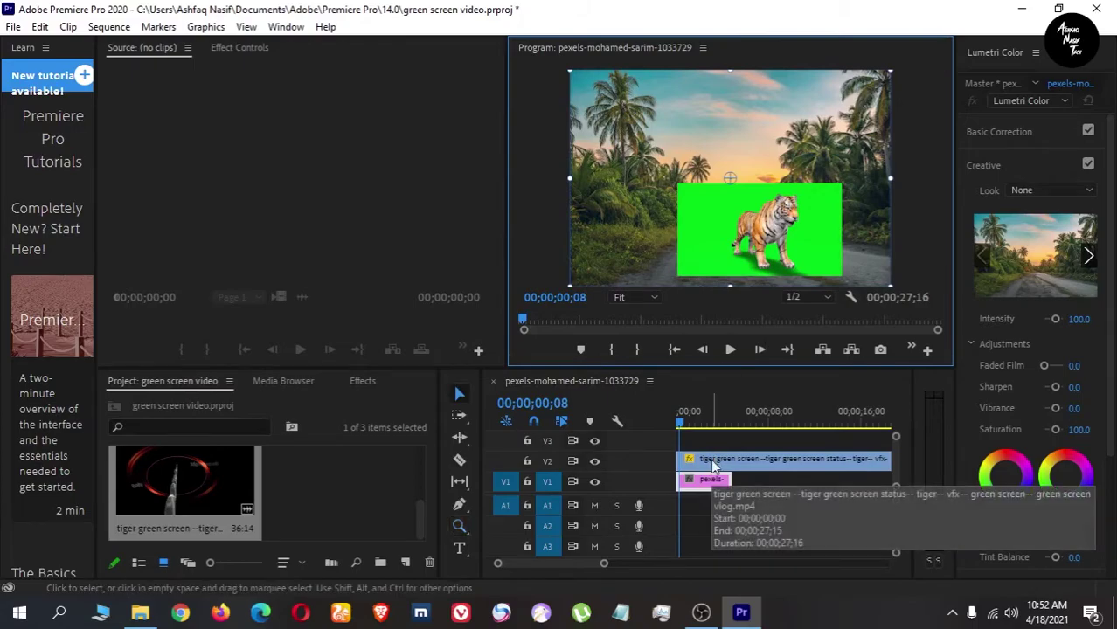
Search the effects for "ultra key" and apply the Ultra Key effect to the tiger clip on V2.
{"action": "left_click", "coordinate": [713, 461]}
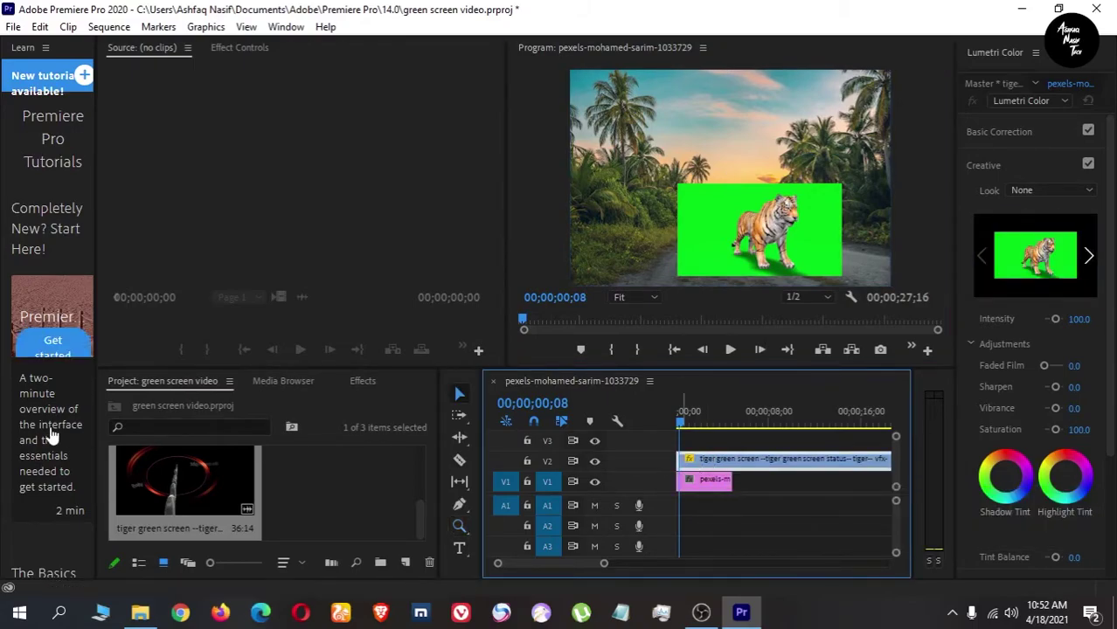
{"action": "left_click", "coordinate": [362, 390]}
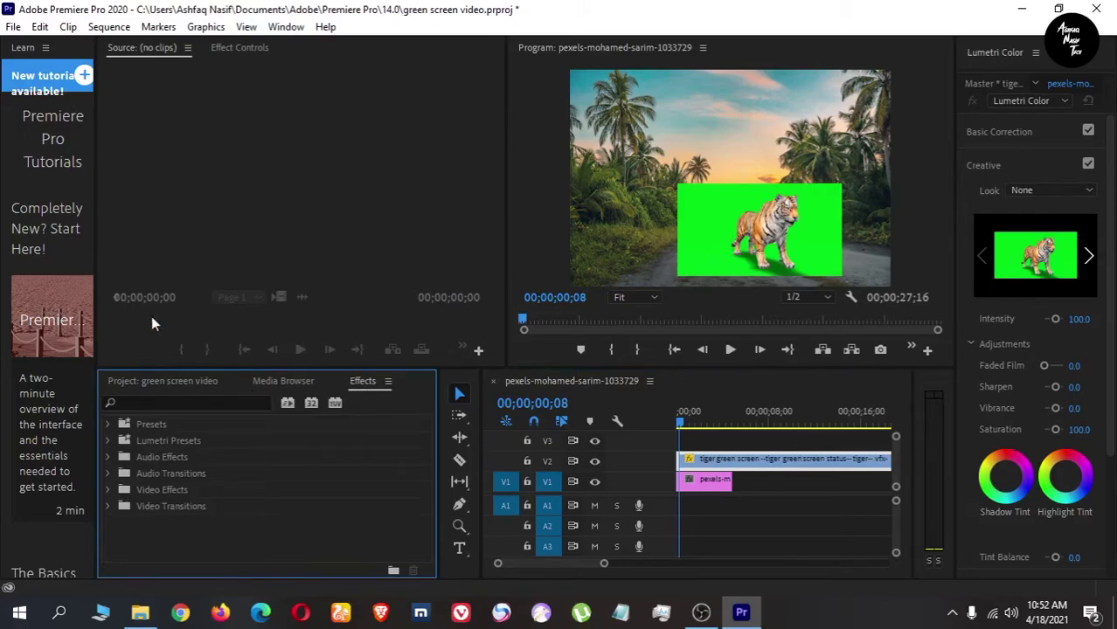
{"action": "left_click", "coordinate": [287, 27]}
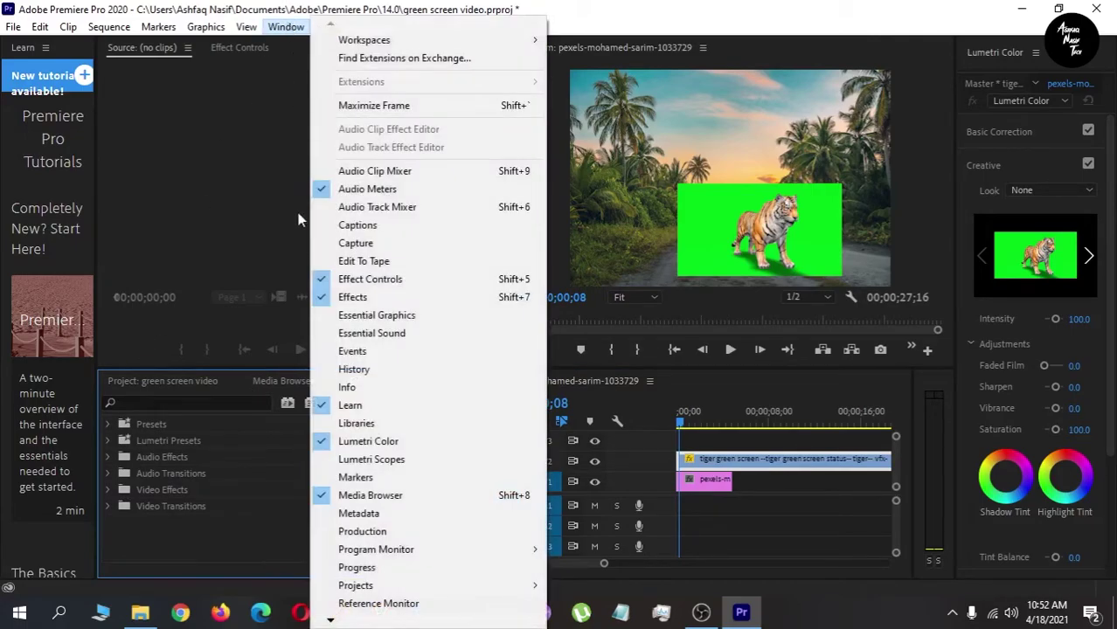
{"action": "left_click", "coordinate": [384, 293]}
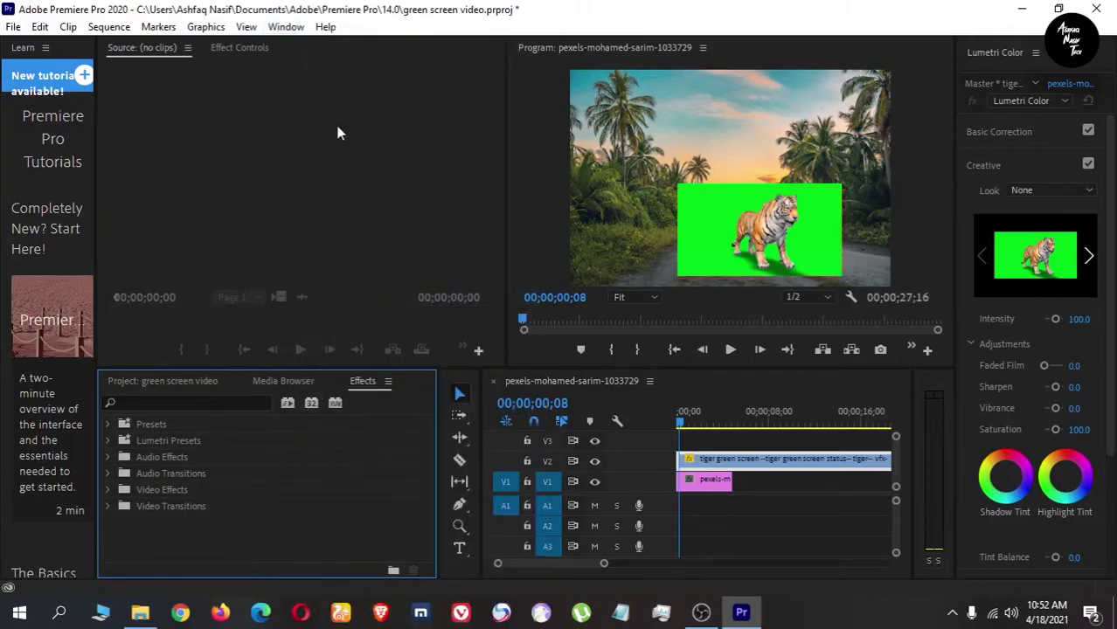
{"action": "left_click", "coordinate": [173, 403]}
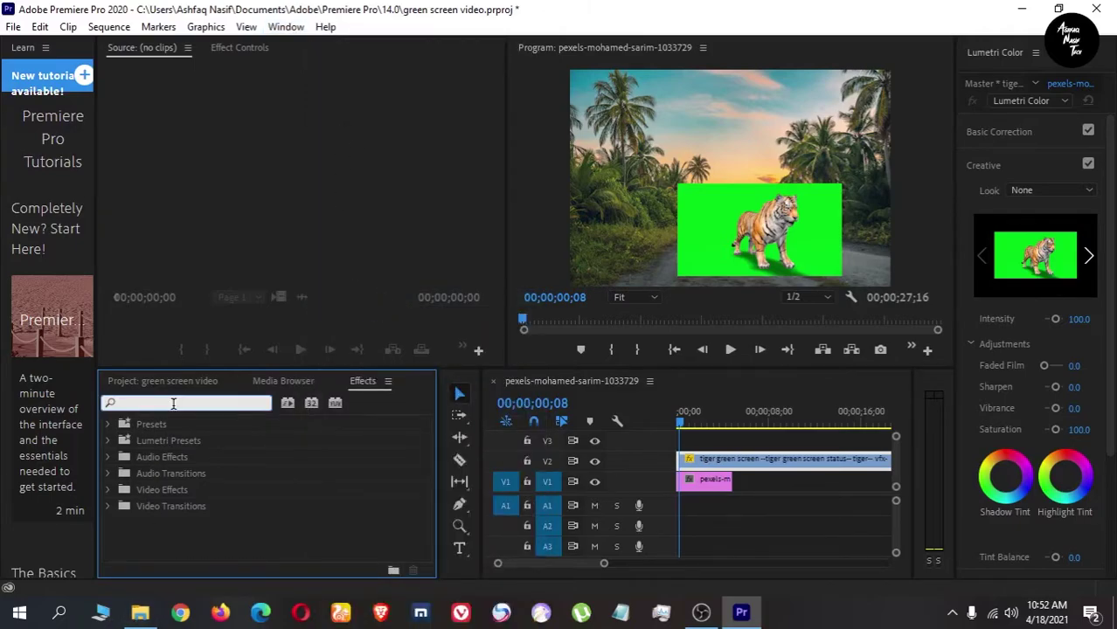
{"action": "type", "text": "ultra key"}
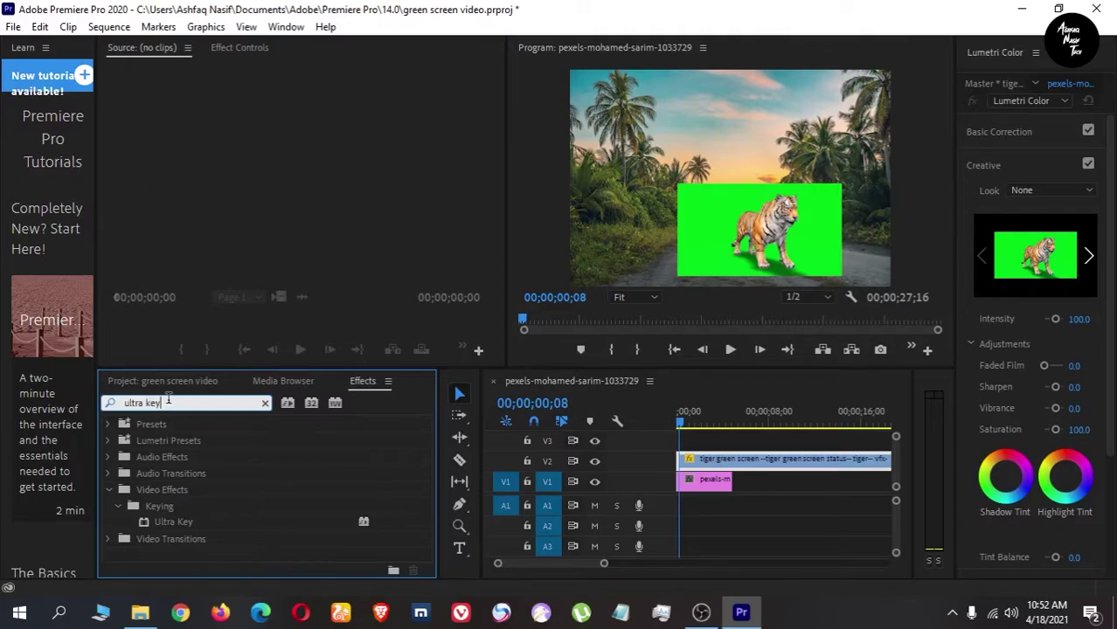
{"action": "left_click", "coordinate": [167, 524]}
{"action": "left_click_drag", "start_coordinate": [167, 523], "coordinate": [723, 457]}
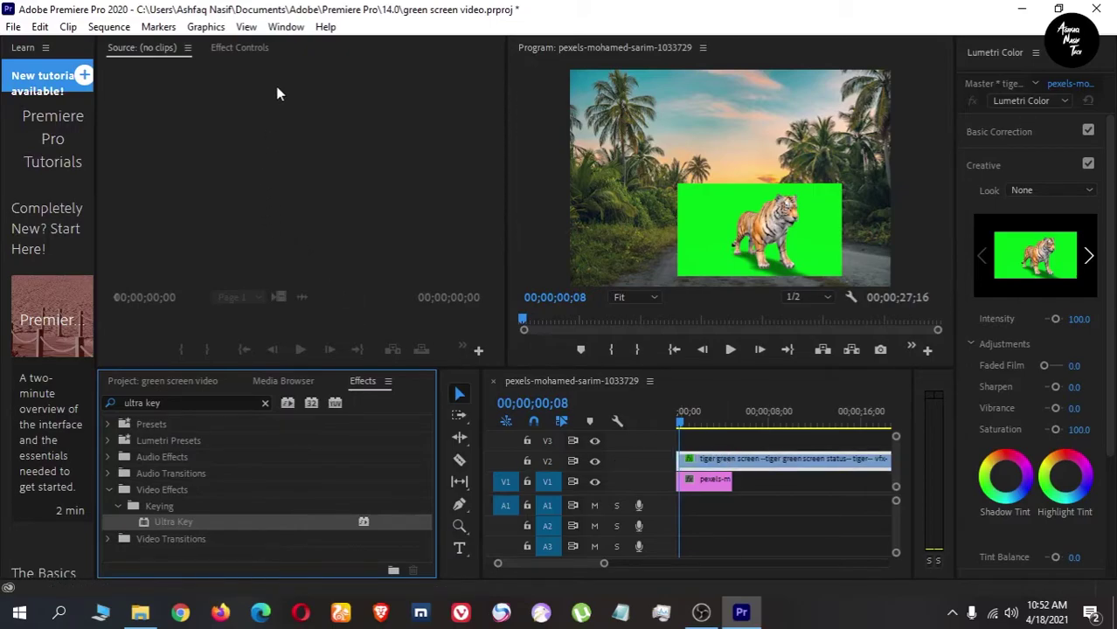
Show the tiger clip's effect settings and sample the green background as the Ultra Key's Key Color.
{"action": "left_click", "coordinate": [285, 26]}
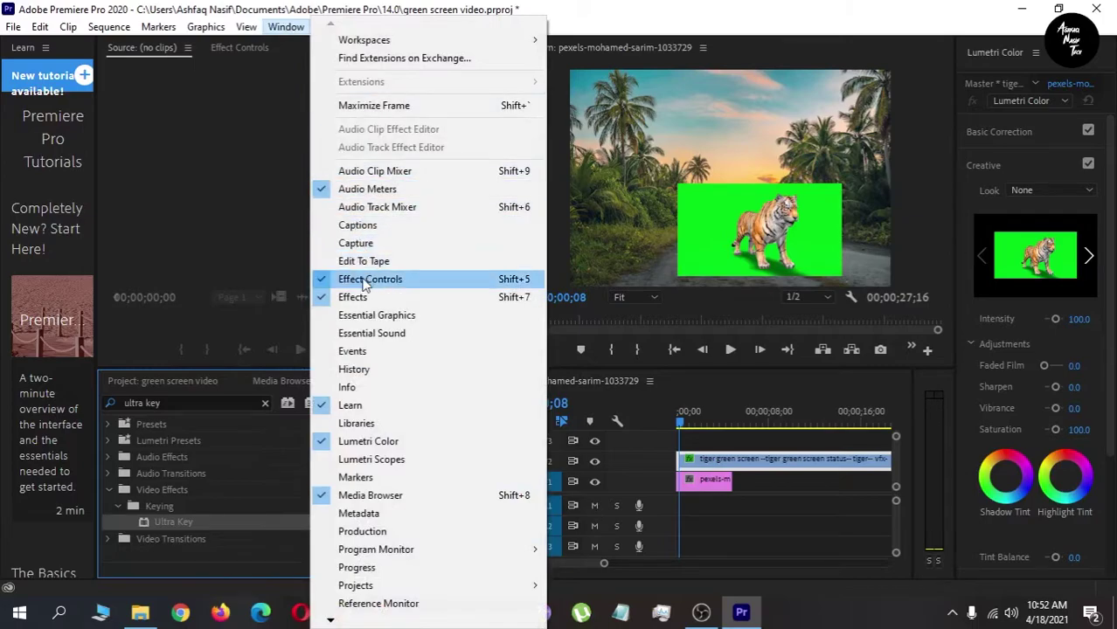
{"action": "left_click", "coordinate": [363, 280]}
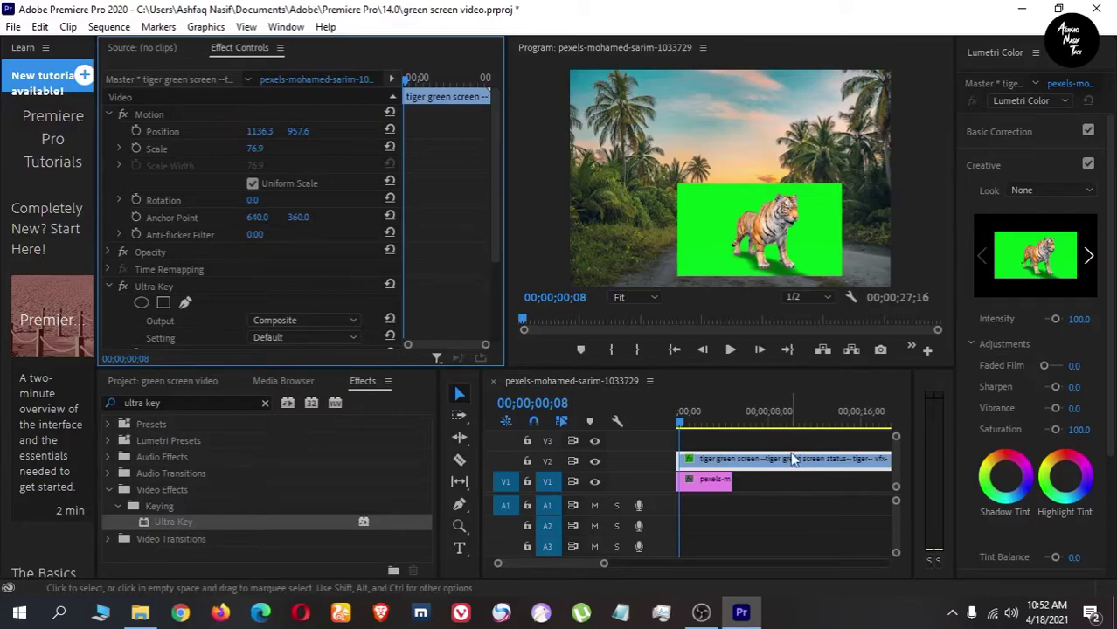
{"action": "scroll", "coordinate": [288, 277], "scroll_direction": "down", "scroll_amount": 3}
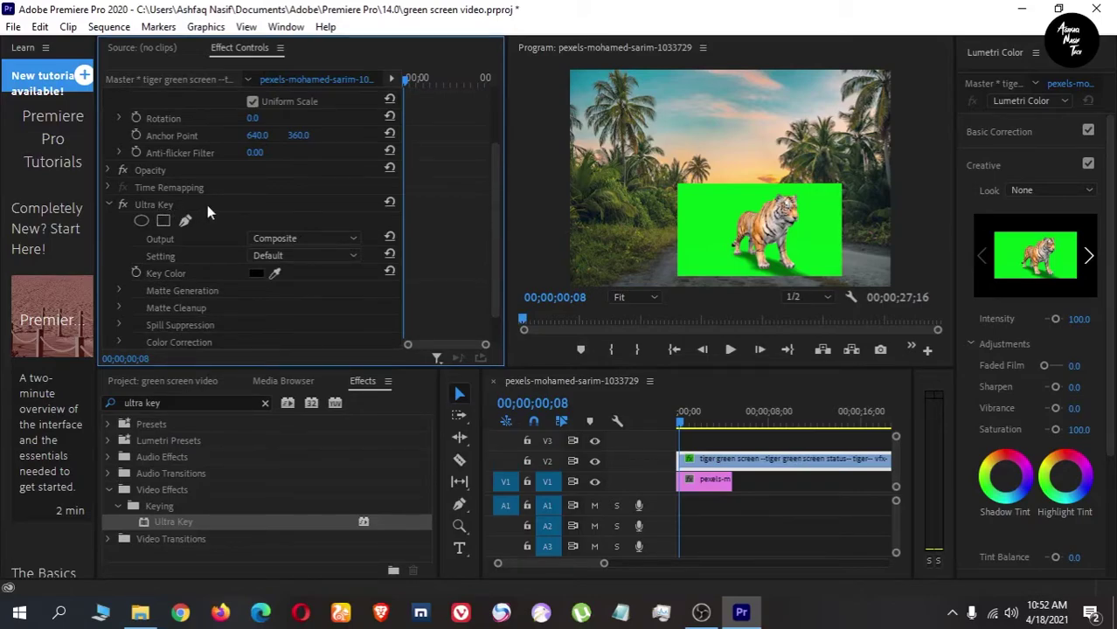
{"action": "scroll", "coordinate": [208, 212], "scroll_direction": "down", "scroll_amount": 1}
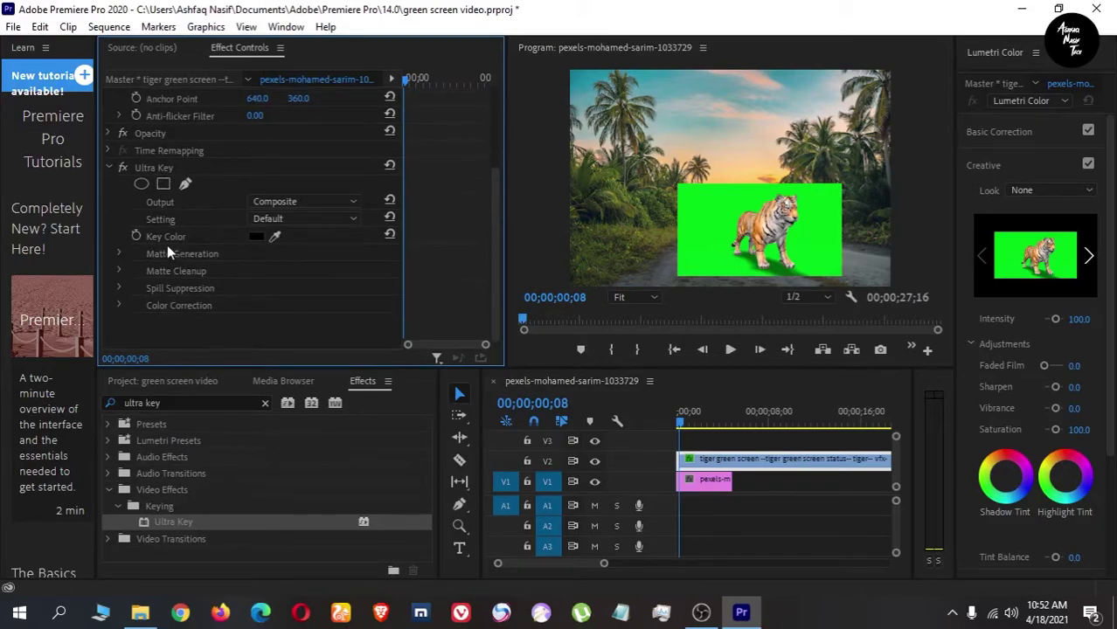
{"action": "left_click", "coordinate": [275, 238]}
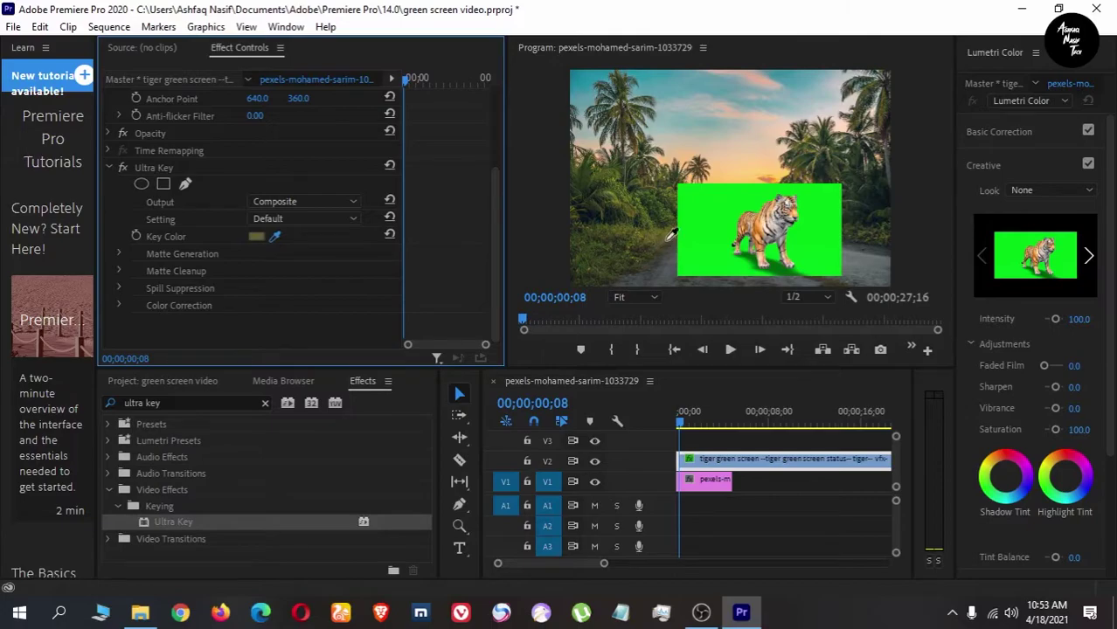
{"action": "left_click", "coordinate": [711, 197]}
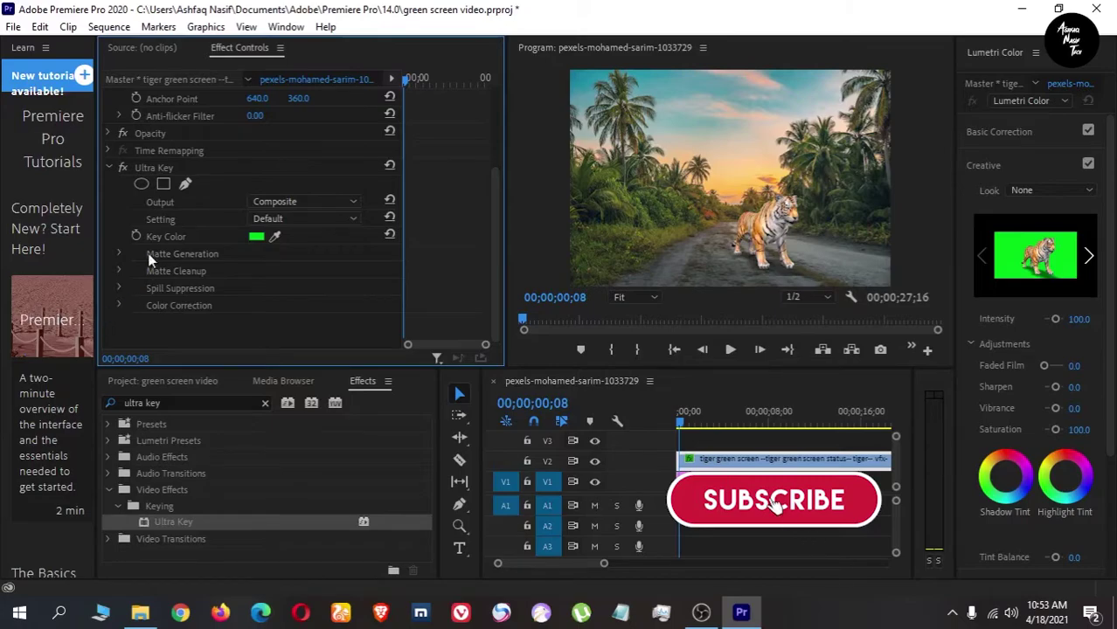
Set the Shadow value in the Ultra Key's Matte Generation settings to 34.
{"action": "left_click", "coordinate": [119, 253]}
{"action": "left_click", "coordinate": [119, 253]}
{"action": "left_click", "coordinate": [119, 253]}
{"action": "left_click_drag", "start_coordinate": [249, 307], "coordinate": [242, 325]}
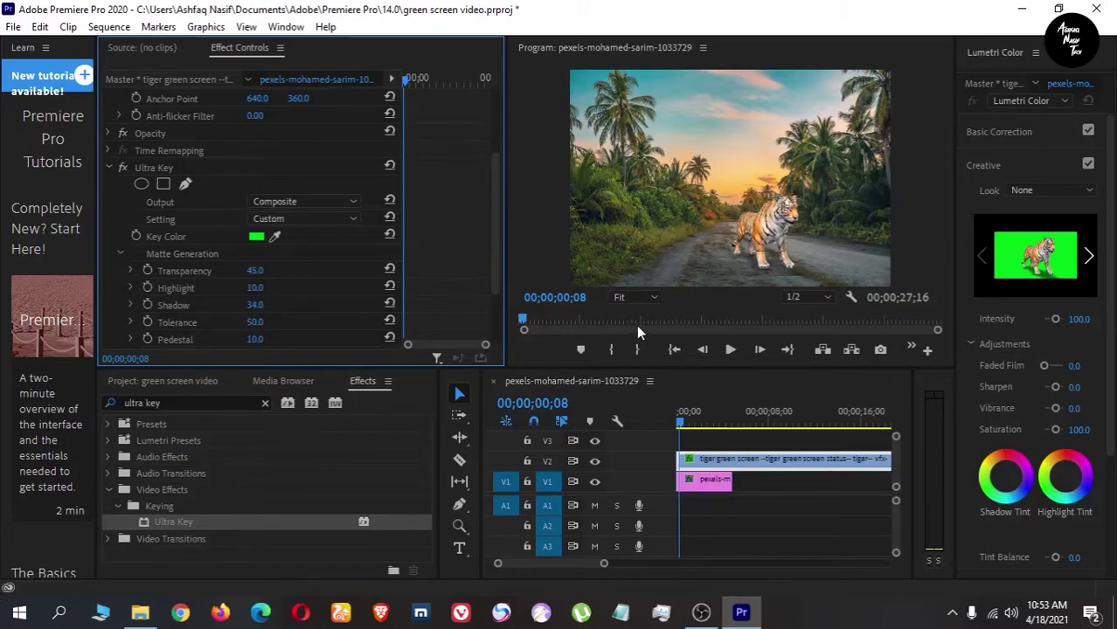
Set the Soften value in the Ultra Key's Matte Cleanup settings to 16.
{"action": "scroll", "coordinate": [456, 320], "scroll_direction": "down", "scroll_amount": 3}
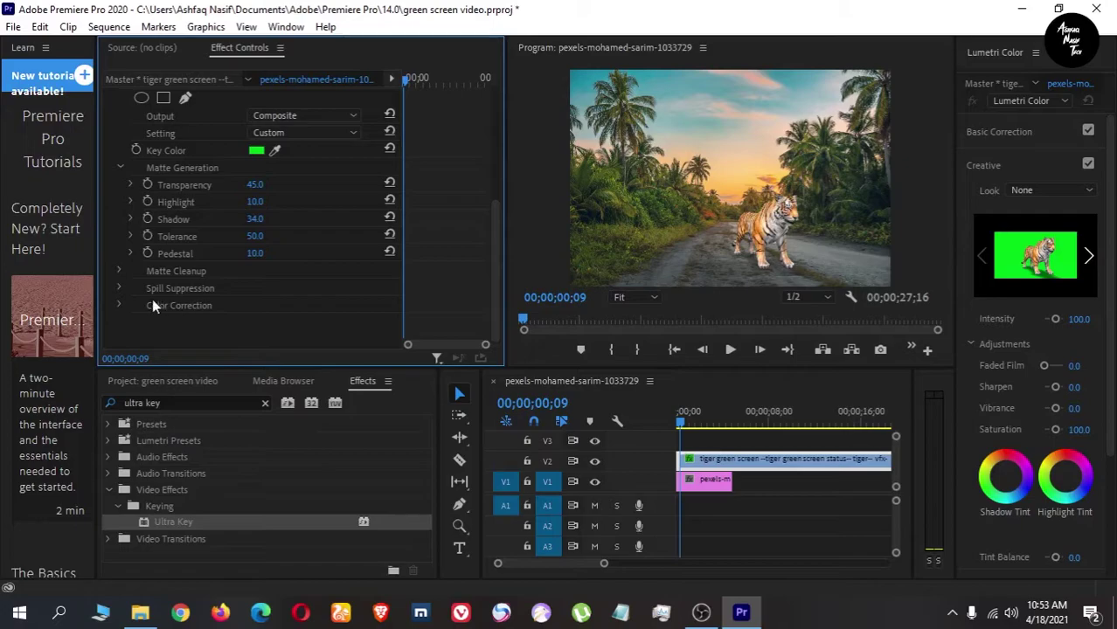
{"action": "left_click", "coordinate": [119, 271]}
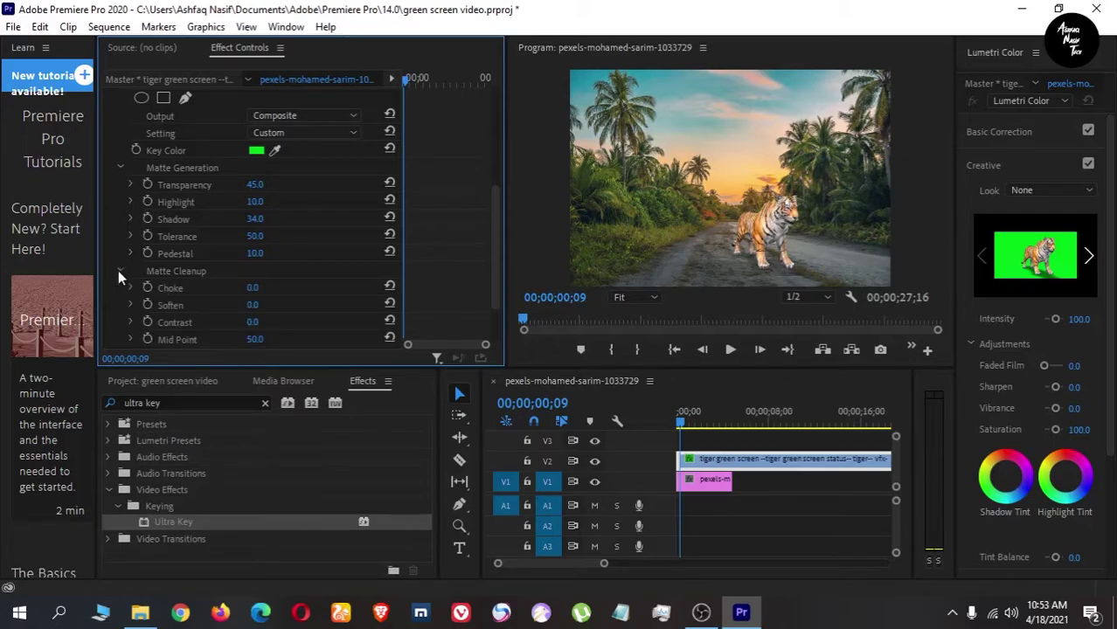
{"action": "left_click_drag", "start_coordinate": [256, 302], "coordinate": [290, 313]}
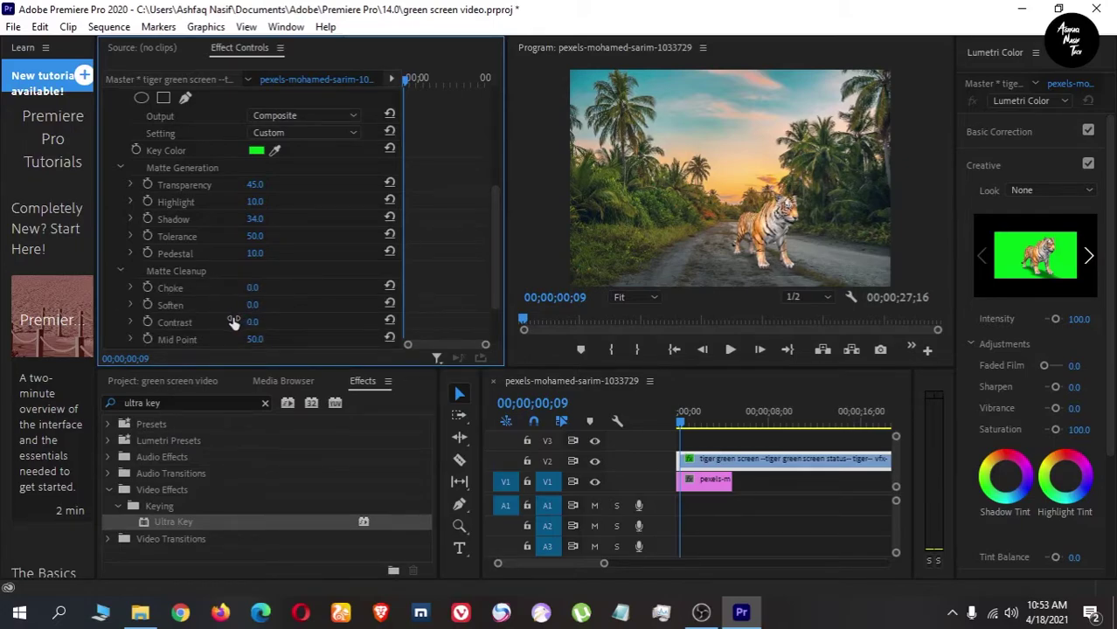
{"action": "left_click_drag", "start_coordinate": [267, 365], "coordinate": [243, 376]}
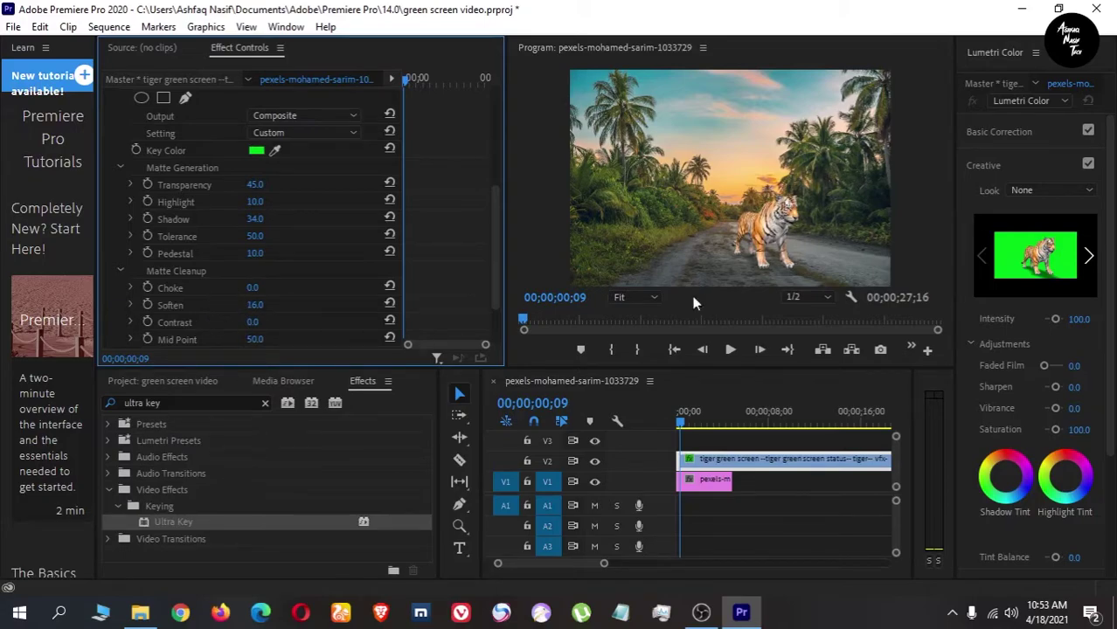
Cut the tiger clip on V2 where the background image ends and delete the excess part after the cut.
{"action": "left_click", "coordinate": [740, 469]}
{"action": "key", "text": "c"}
{"action": "left_click", "coordinate": [741, 463]}
{"action": "key", "text": "v"}
{"action": "left_click", "coordinate": [747, 465]}
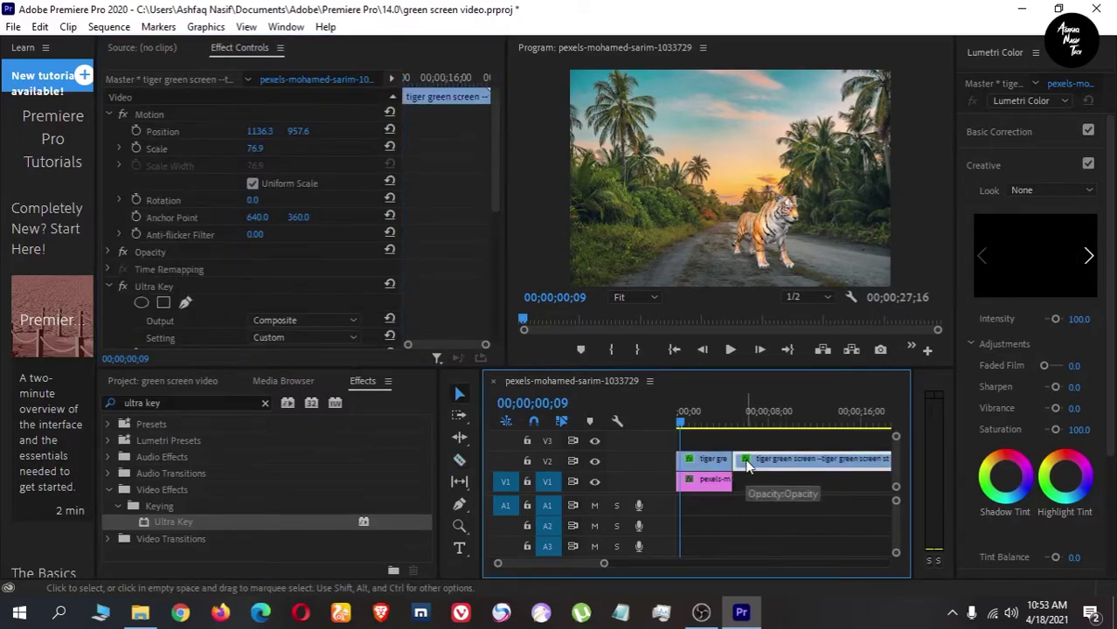
{"action": "key", "text": "Delete"}
Play the composite from the start of the sequence in the maximized Program monitor, and restore the panel layout.
{"action": "left_click", "coordinate": [558, 315]}
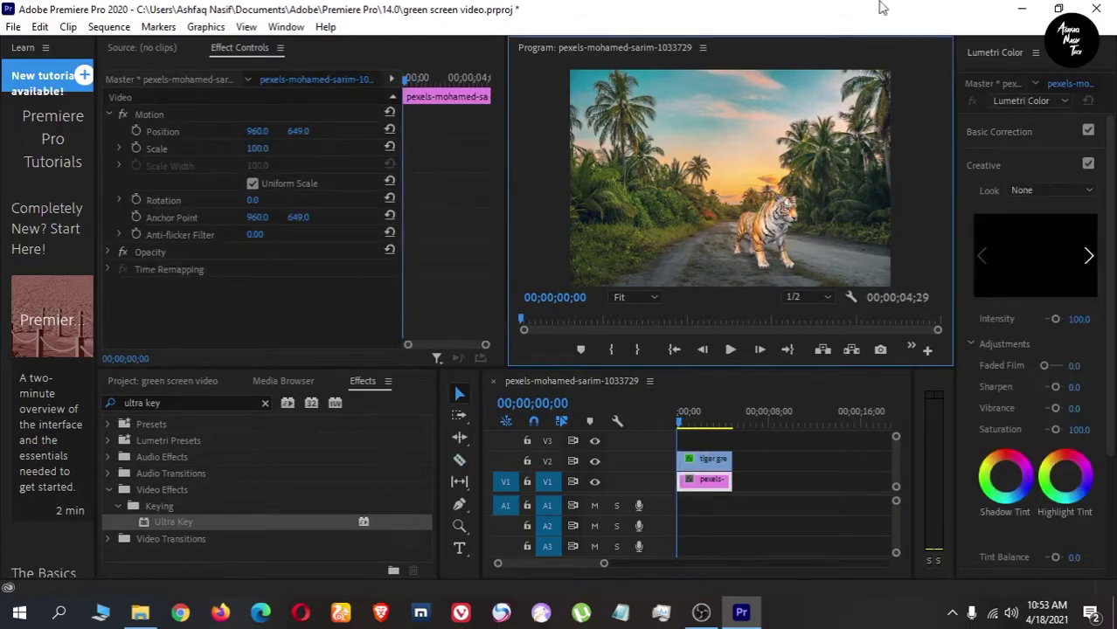
{"action": "key", "text": "grave"}
{"action": "key", "text": "space"}
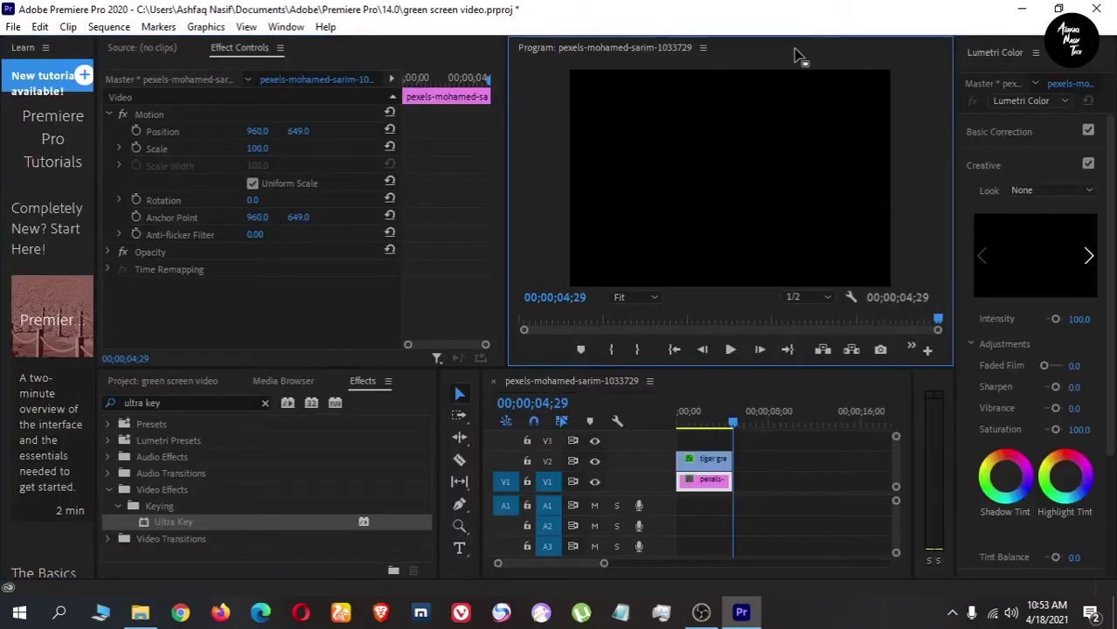
{"action": "key", "text": "grave"}
Delete the tiger clip from V2 at frame 00;00;00;21 to view the road background alone, and undo the deletion.
{"action": "left_click", "coordinate": [688, 413]}
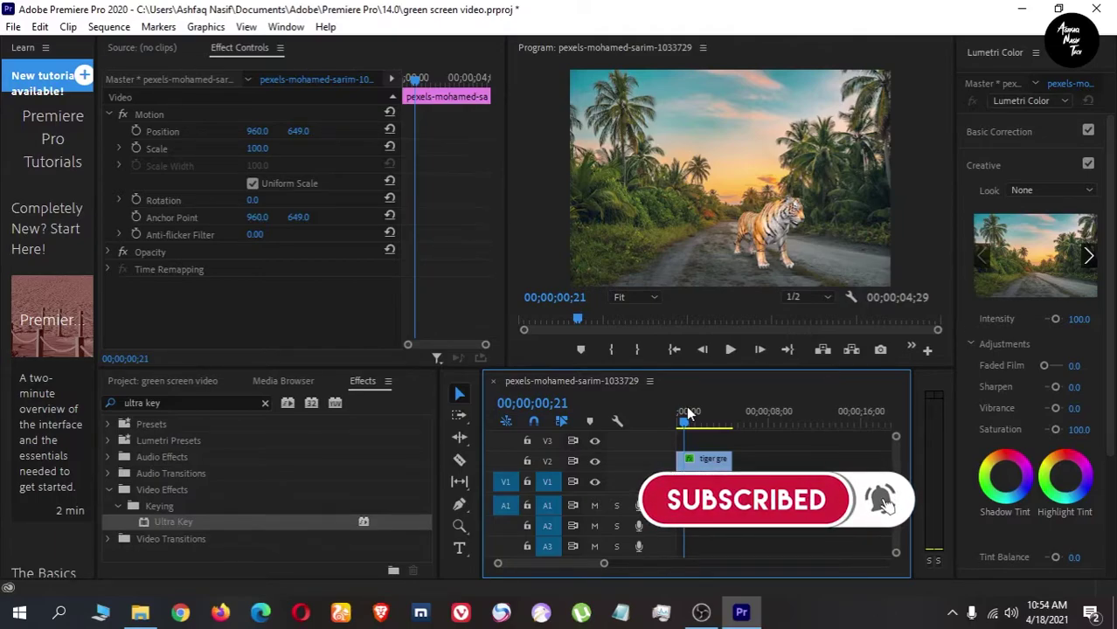
{"action": "left_click", "coordinate": [706, 459]}
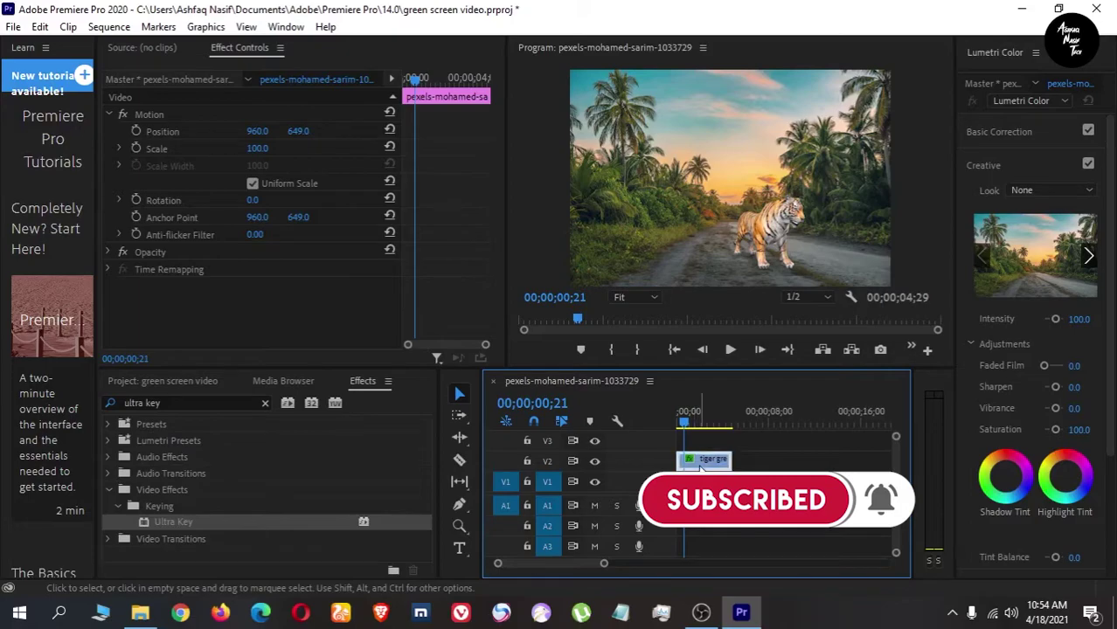
{"action": "key", "text": "Delete"}
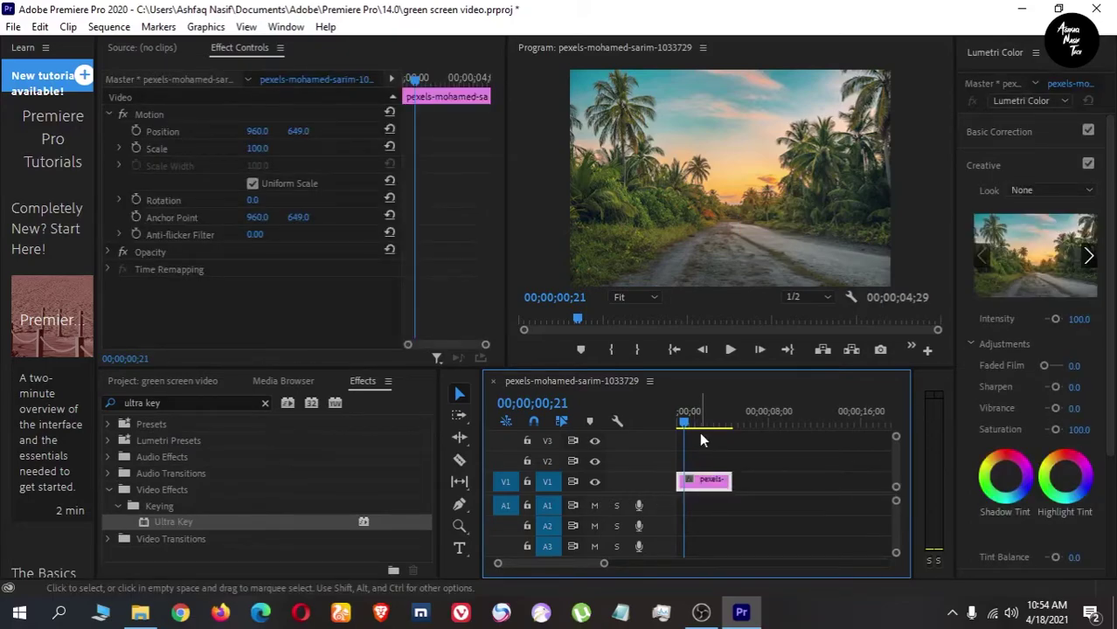
{"action": "key", "text": "ctrl+z"}
Select the tiger clip on V2 and inspect the composite's first frame in the maximized Program monitor.
{"action": "left_click", "coordinate": [705, 462]}
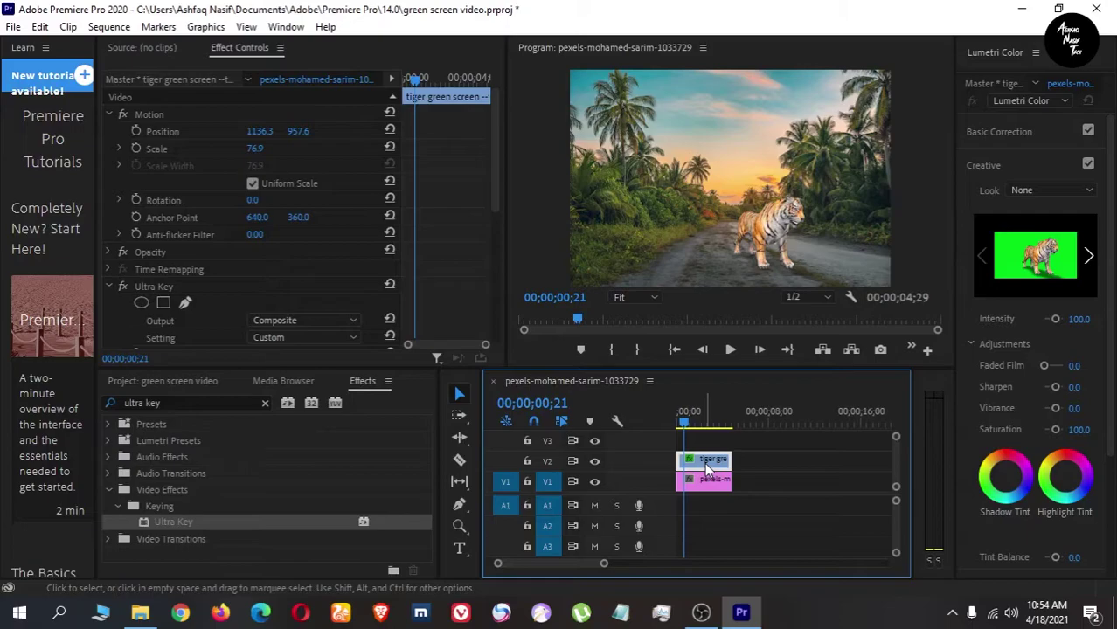
{"action": "scroll", "coordinate": [486, 242], "scroll_direction": "down", "scroll_amount": 1}
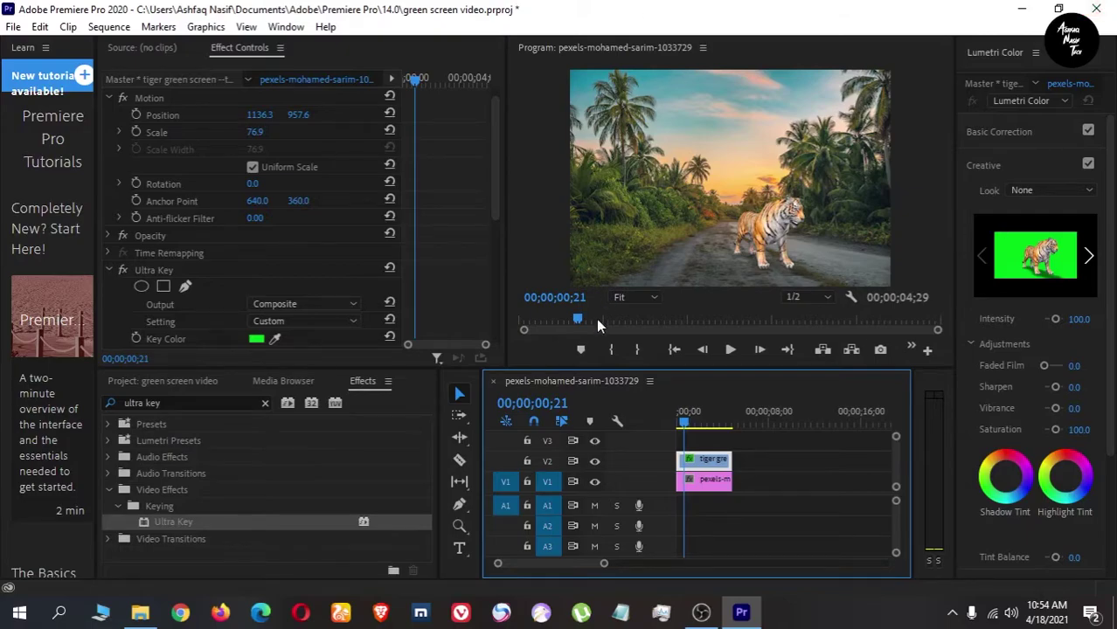
{"action": "left_click_drag", "start_coordinate": [575, 320], "coordinate": [522, 321]}
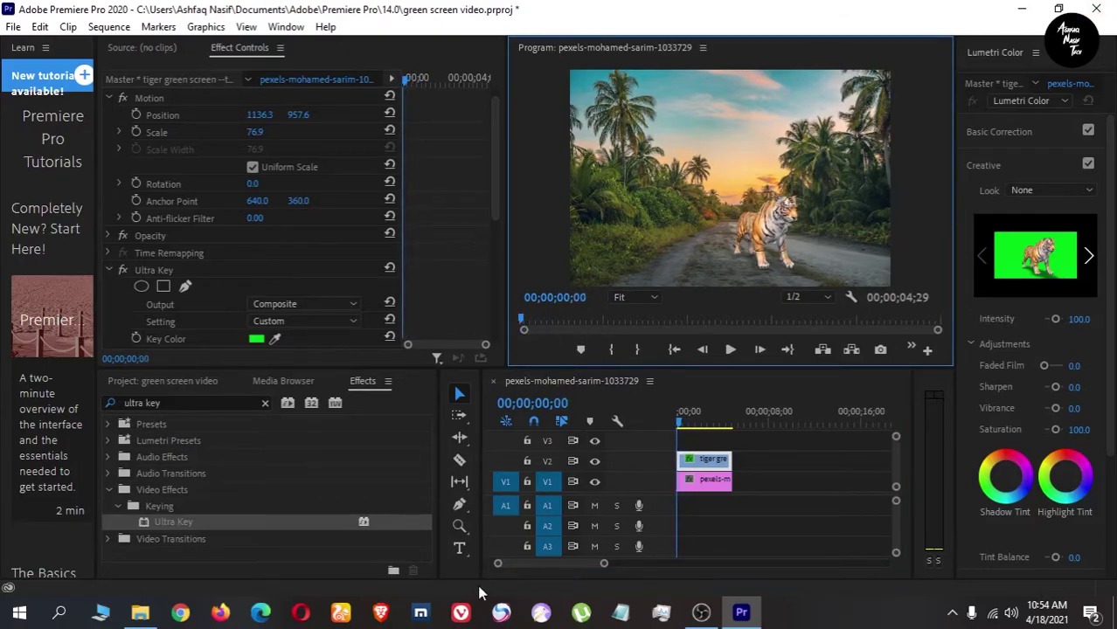
{"action": "key", "text": "minus"}
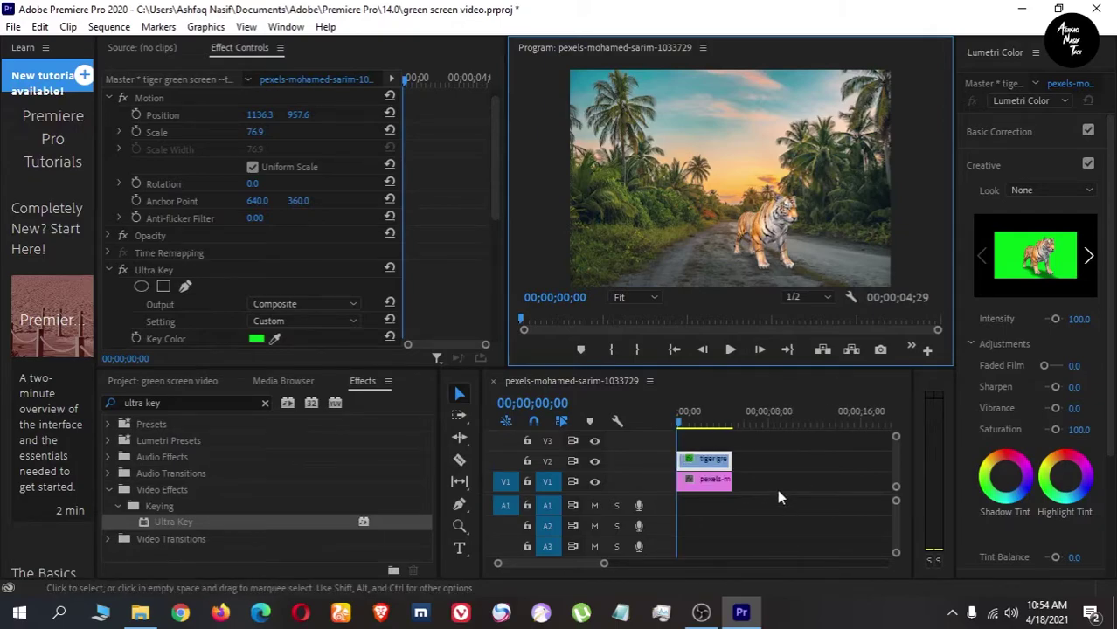
{"action": "scroll", "coordinate": [779, 492], "scroll_direction": "down", "scroll_amount": 2}
{"action": "scroll", "coordinate": [783, 500], "scroll_direction": "up", "scroll_amount": 2}
{"action": "key", "text": "grave"}
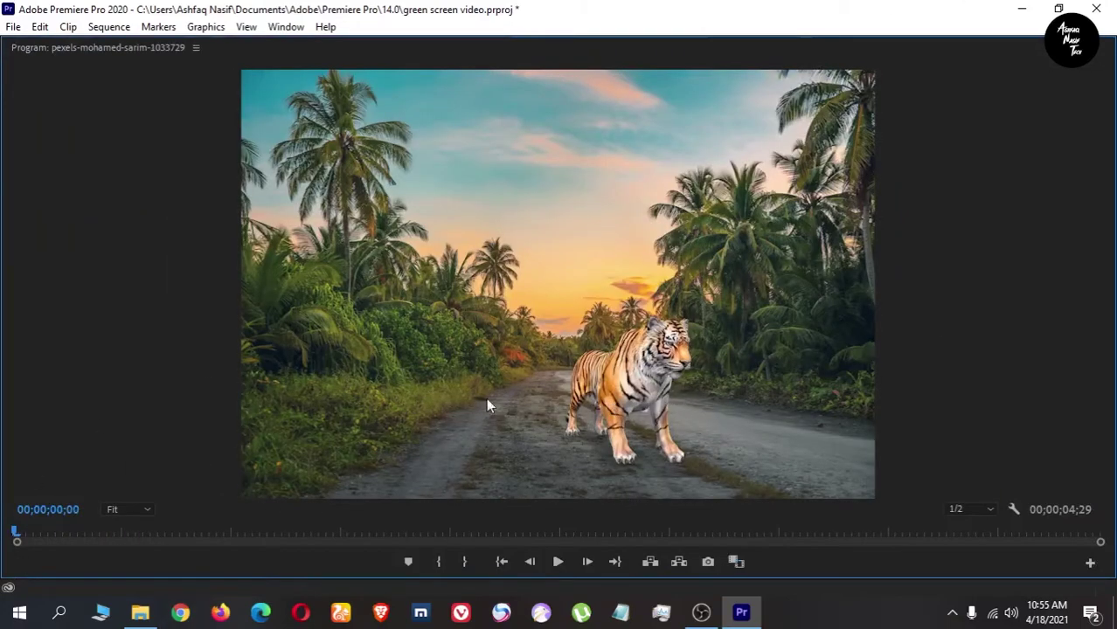
Restore the Program monitor to its normal size and minimize the Premiere Pro window to the desktop.
{"action": "key", "text": "grave"}
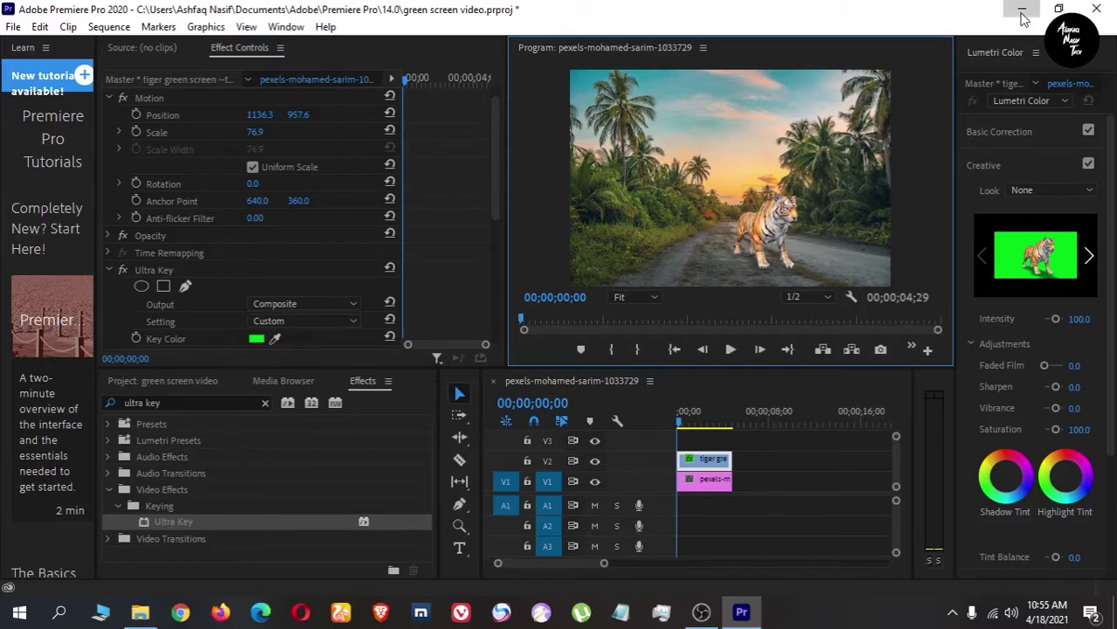
{"action": "left_click", "coordinate": [1023, 18]}
{"action": "left_click", "coordinate": [1006, 11]}
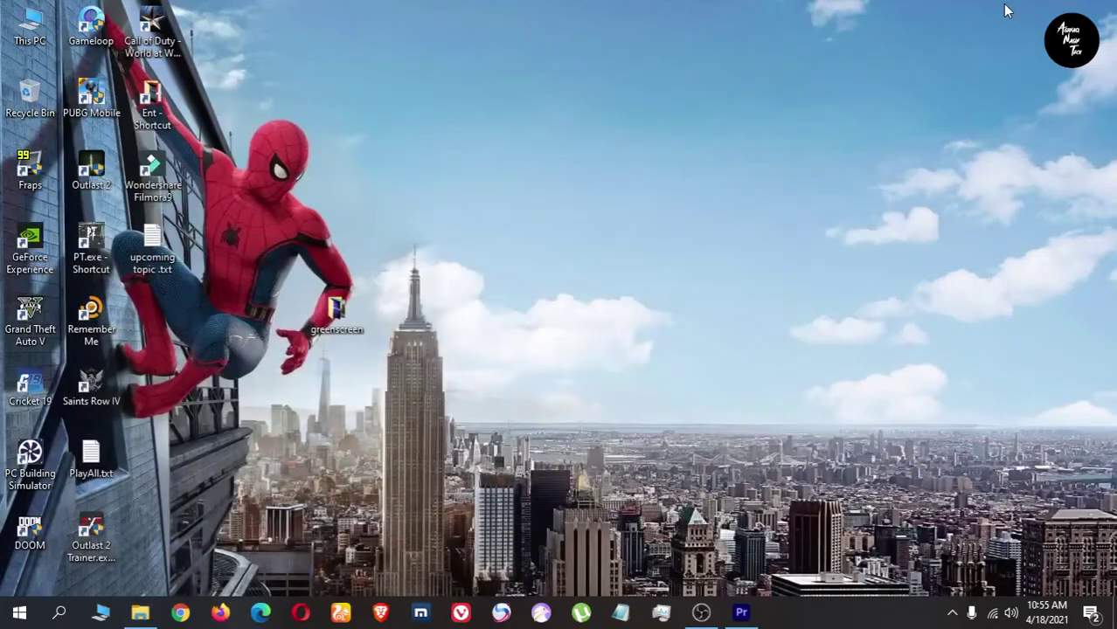